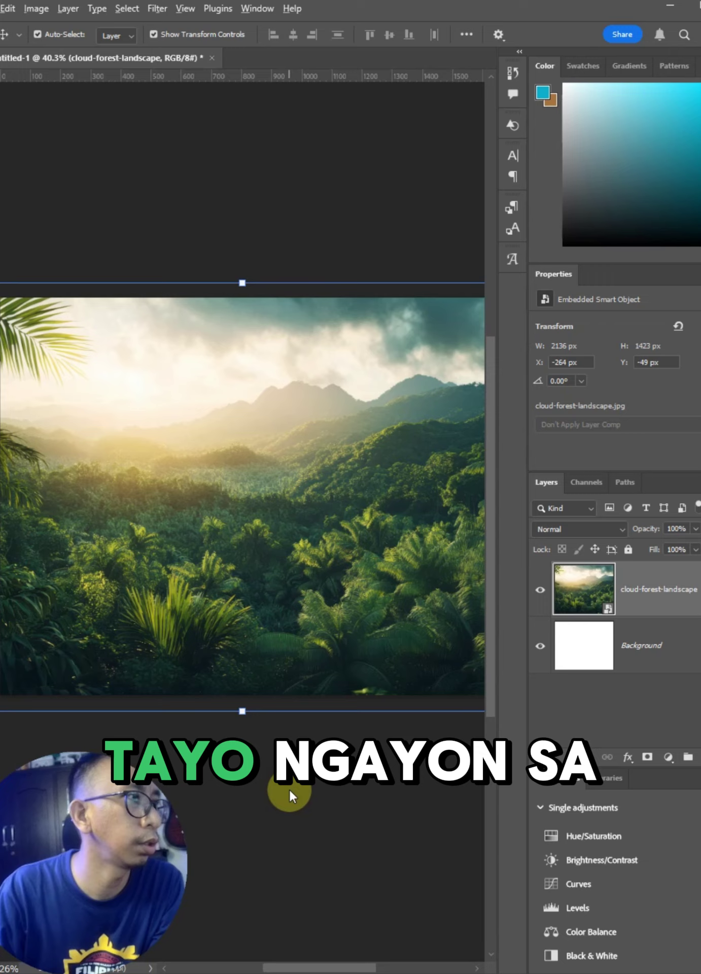
# Rasterize the cloud-forest-landscape smart object layer and duplicate it
pyautogui.scroll(-3, 246, 638)
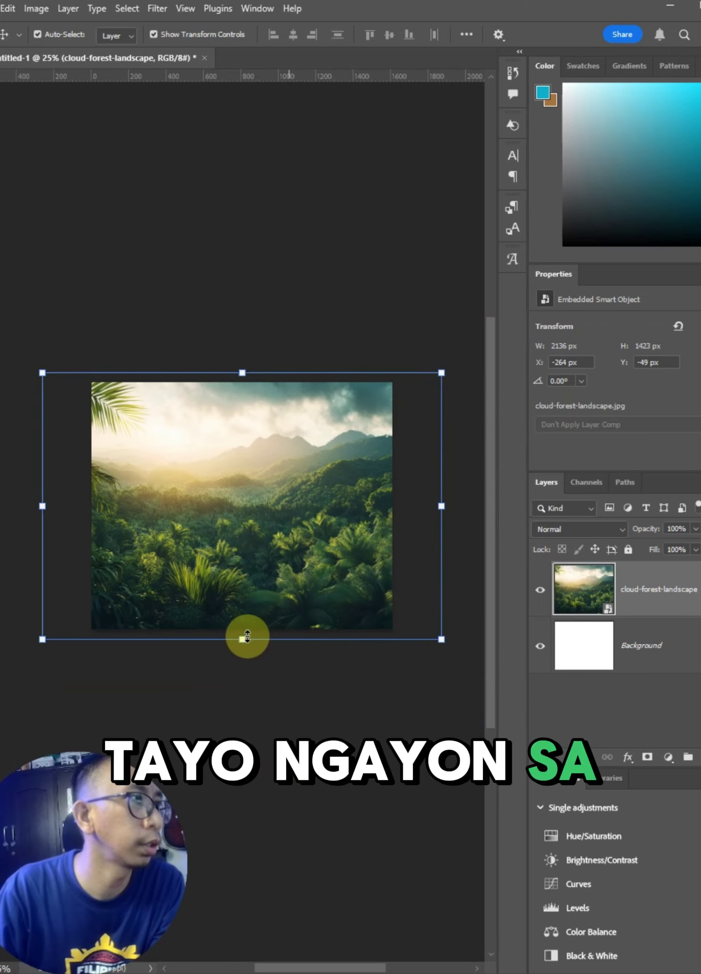
pyautogui.scroll(3, 291, 528)
pyautogui.scroll(-1, 291, 527)
pyautogui.moveTo(322, 518); pyautogui.dragTo(338, 533)
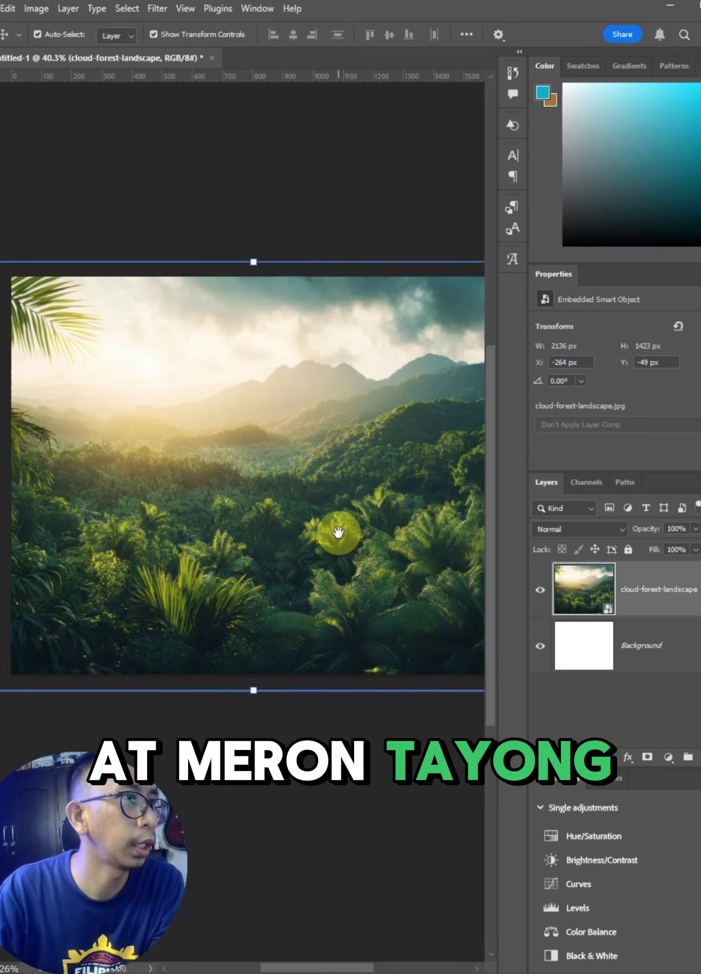
pyautogui.rightClick(636, 586)
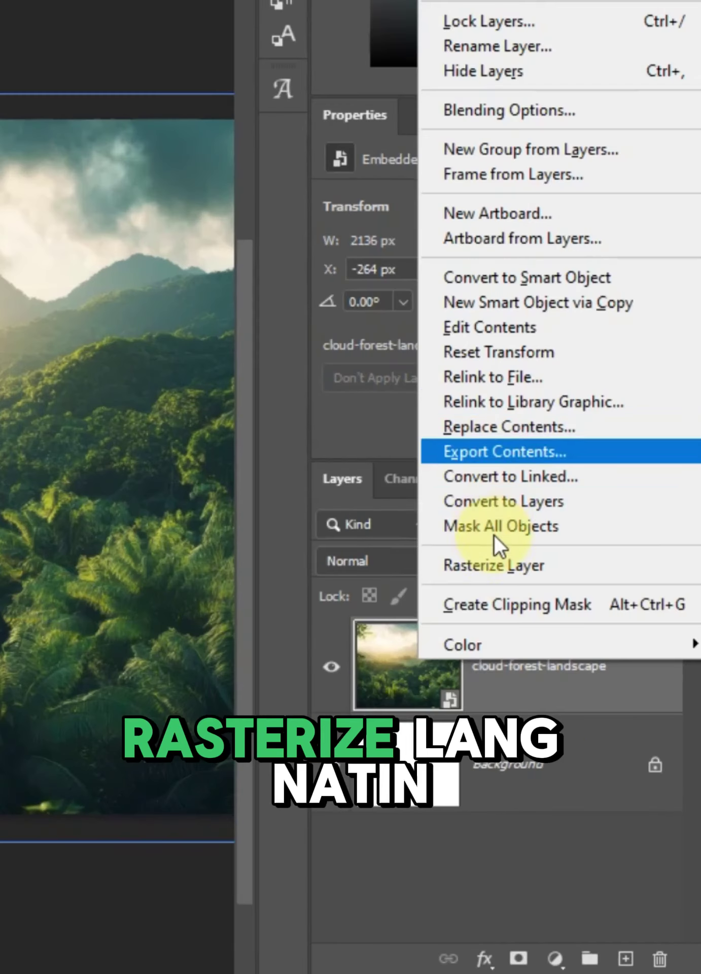
pyautogui.click(495, 564)
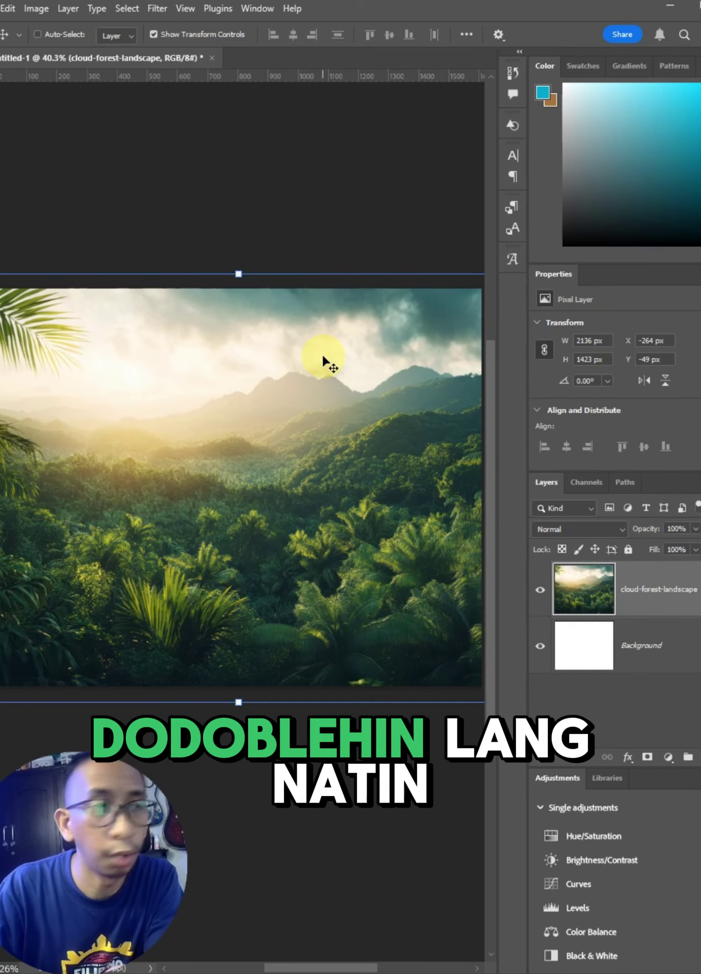
pyautogui.hotkey('ctrl', 'j')
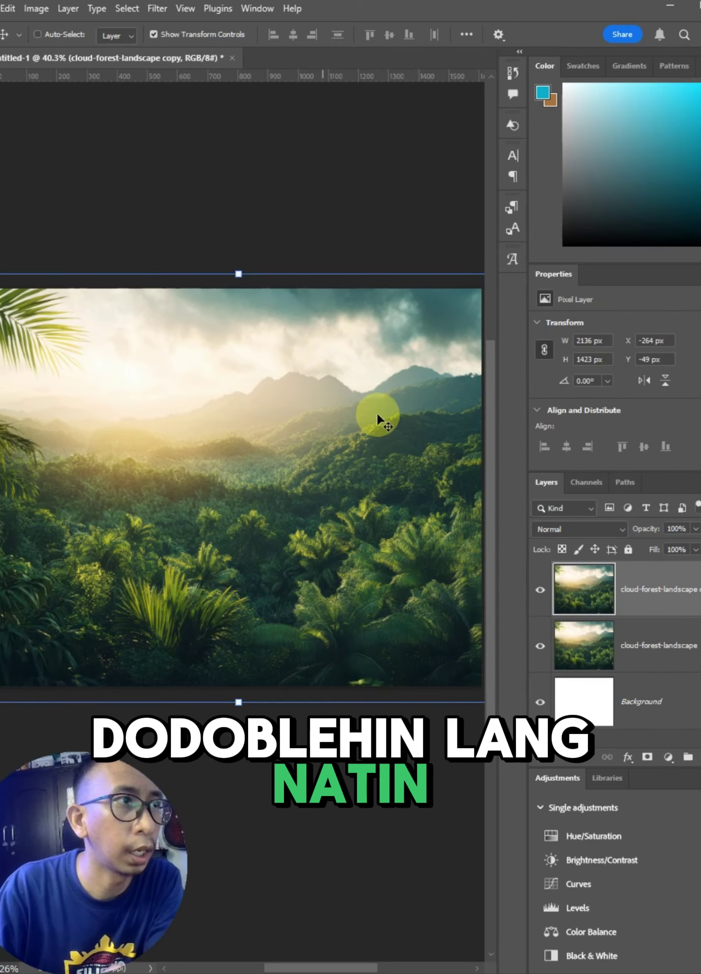
# Make the original cloud-forest-landscape layer active and hide its copy
pyautogui.scroll(-2, 299, 478)
pyautogui.scroll(1, 298, 478)
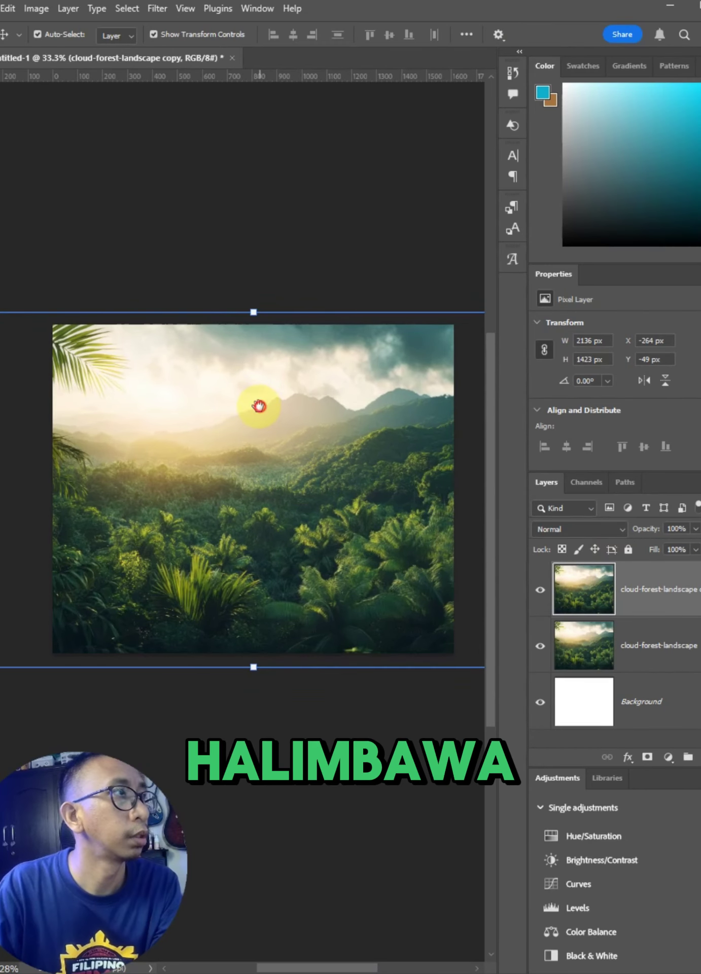
pyautogui.scroll(3, 239, 402)
pyautogui.scroll(-1, 250, 381)
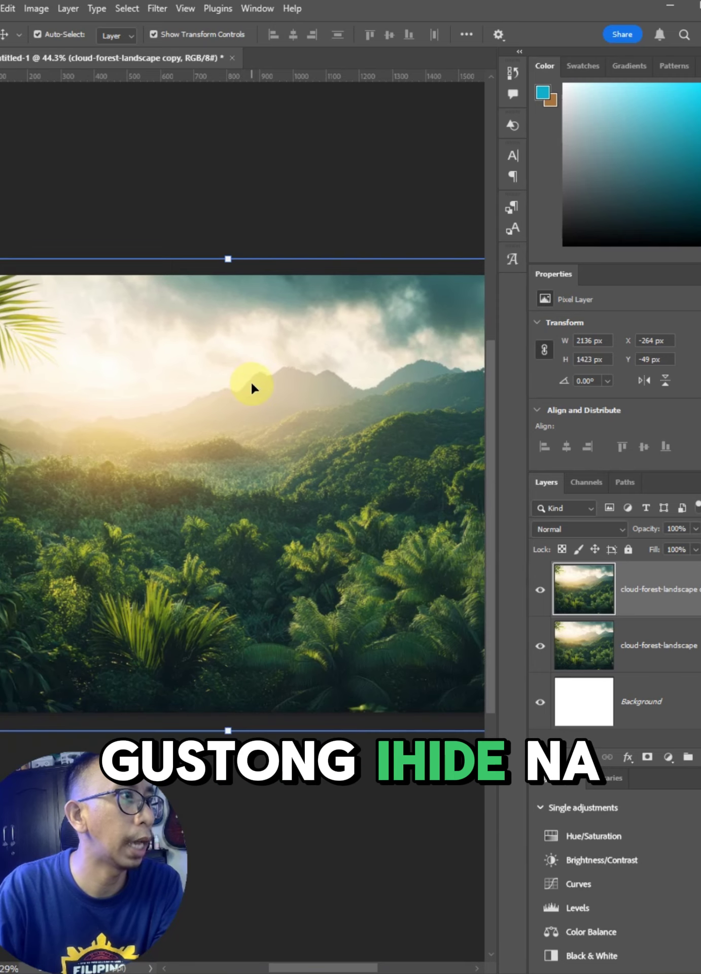
pyautogui.moveTo(300, 446); pyautogui.dragTo(295, 422)
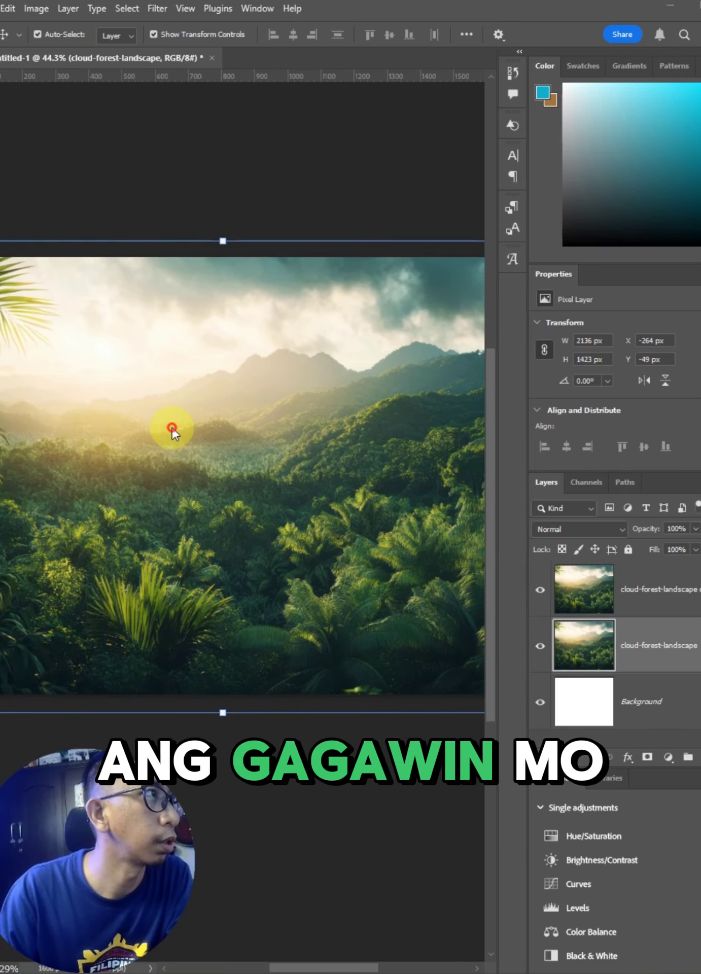
pyautogui.moveTo(160, 308); pyautogui.dragTo(166, 374)
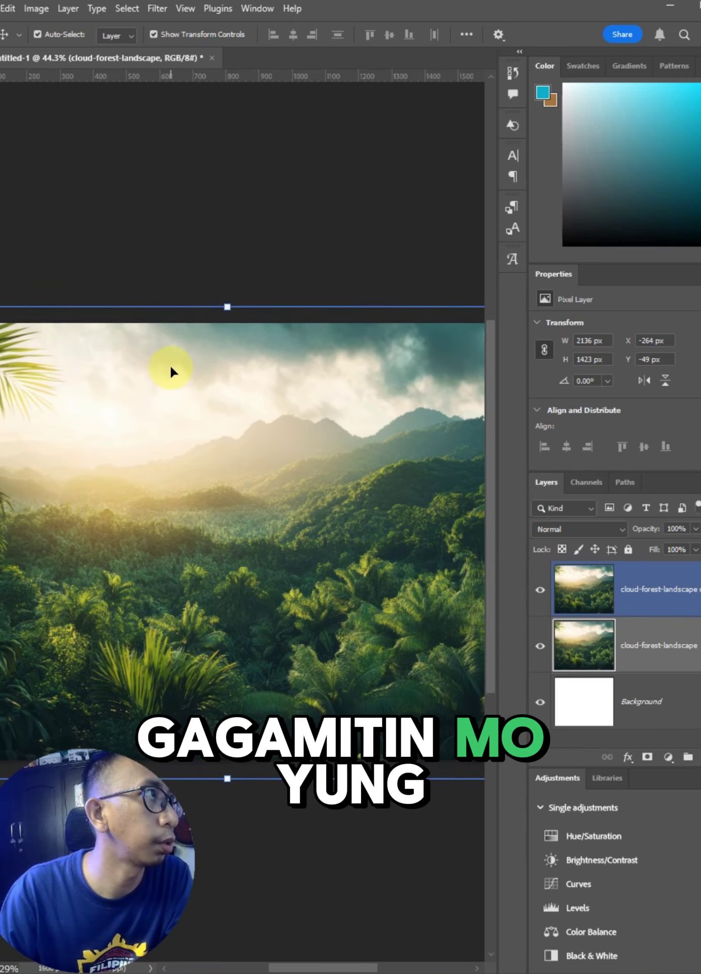
pyautogui.scroll(-2, 172, 364)
pyautogui.scroll(2, 170, 365)
# Erase the sky and mountains from the original cloud-forest-landscape layer using the Eraser tool with a soft 700 px tip
pyautogui.rightClick(25, 149)
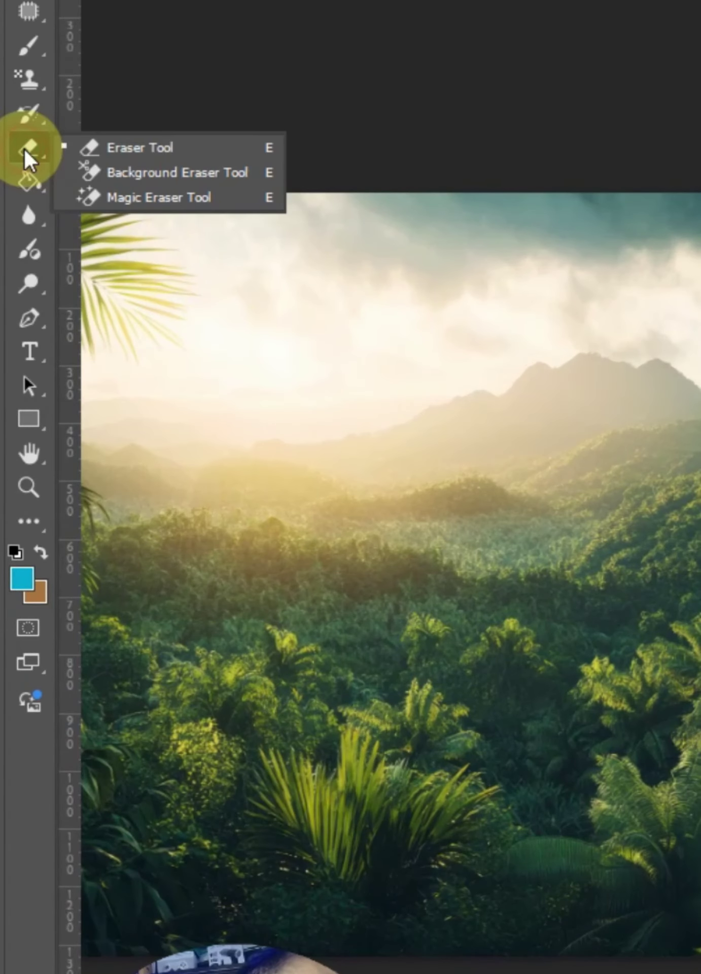
pyautogui.click(87, 148)
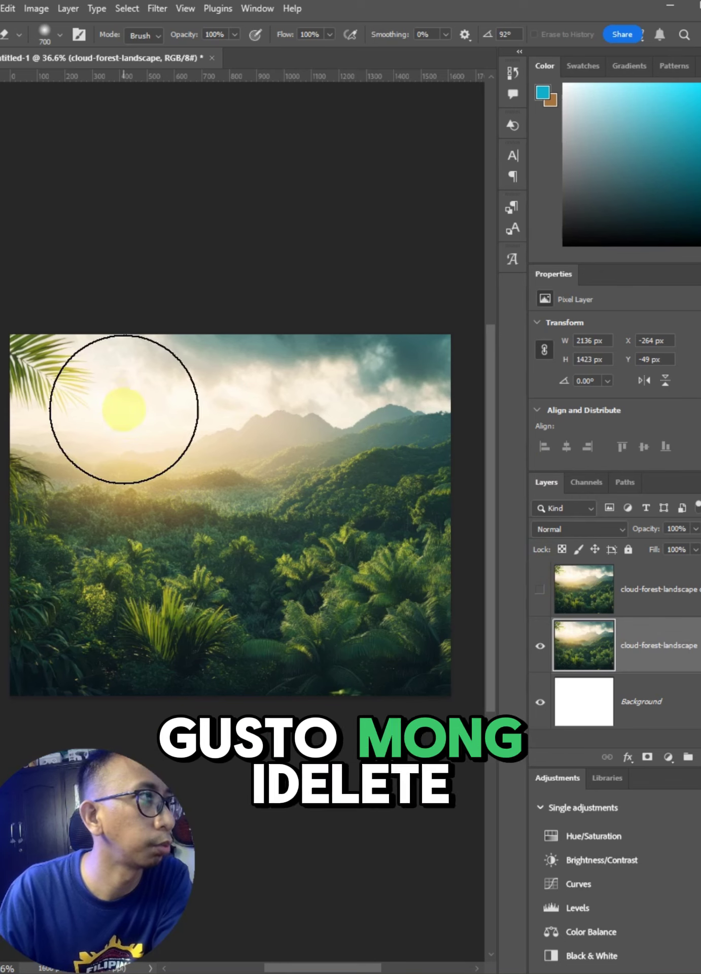
pyautogui.press(']')
pyautogui.press(']')
pyautogui.moveTo(118, 397)
pyautogui.mouseDown()
pyautogui.moveTo(355, 343)
pyautogui.moveTo(404, 343)
pyautogui.moveTo(249, 369)
pyautogui.moveTo(23, 358)
pyautogui.moveTo(175, 319)
pyautogui.moveTo(250, 342)
pyautogui.moveTo(153, 405)
pyautogui.moveTo(146, 438)
pyautogui.moveTo(154, 432)
pyautogui.moveTo(288, 503)
pyautogui.moveTo(348, 487)
pyautogui.moveTo(298, 484)
pyautogui.moveTo(153, 438)
pyautogui.moveTo(127, 375)
pyautogui.moveTo(336, 358)
pyautogui.moveTo(418, 307)
pyautogui.moveTo(334, 353)
pyautogui.moveTo(337, 330)
pyautogui.mouseUp()
pyautogui.moveTo(263, 483); pyautogui.dragTo(257, 441)
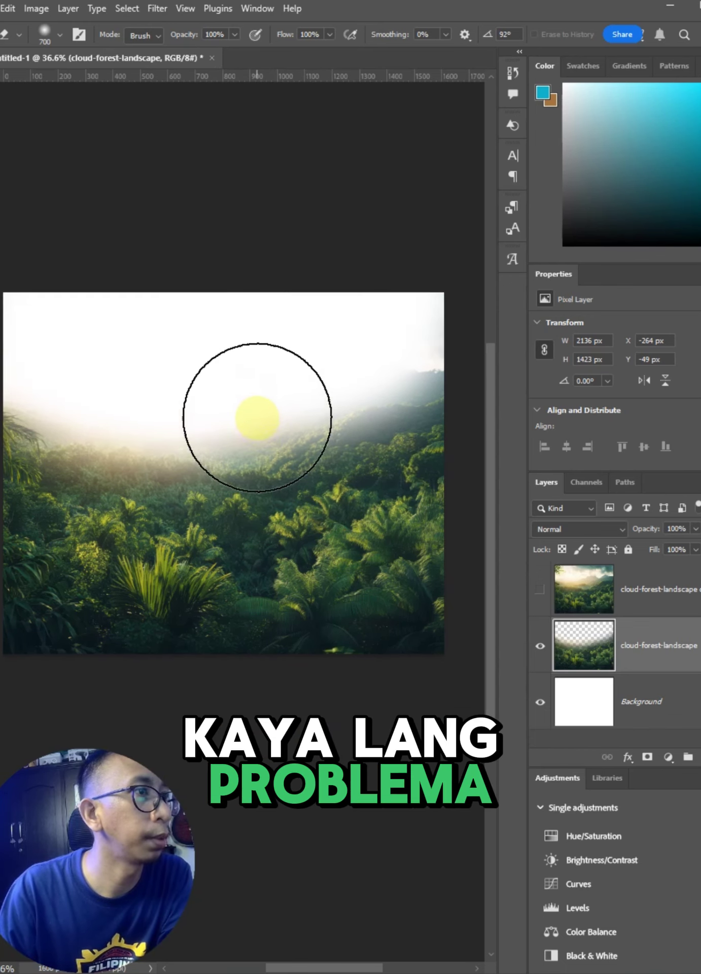
# Examine the erased sky and its soft transition into the forest up close and as a whole
pyautogui.scroll(-2, 241, 445)
pyautogui.scroll(8, 241, 451)
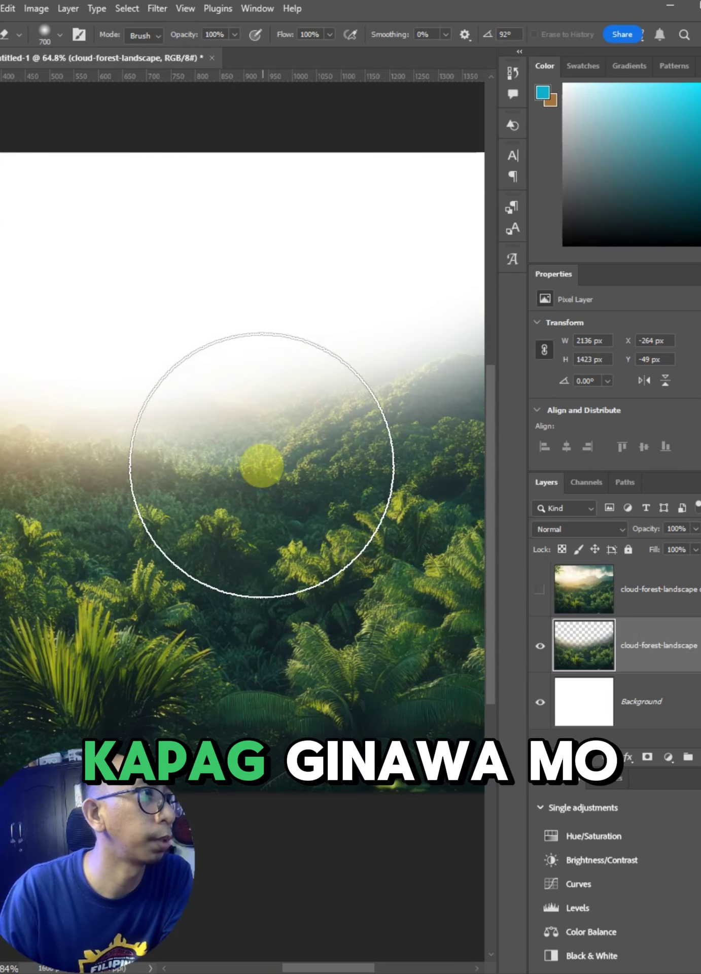
pyautogui.moveTo(272, 429); pyautogui.dragTo(262, 460)
pyautogui.scroll(-5, 262, 461)
pyautogui.moveTo(332, 517); pyautogui.dragTo(318, 498)
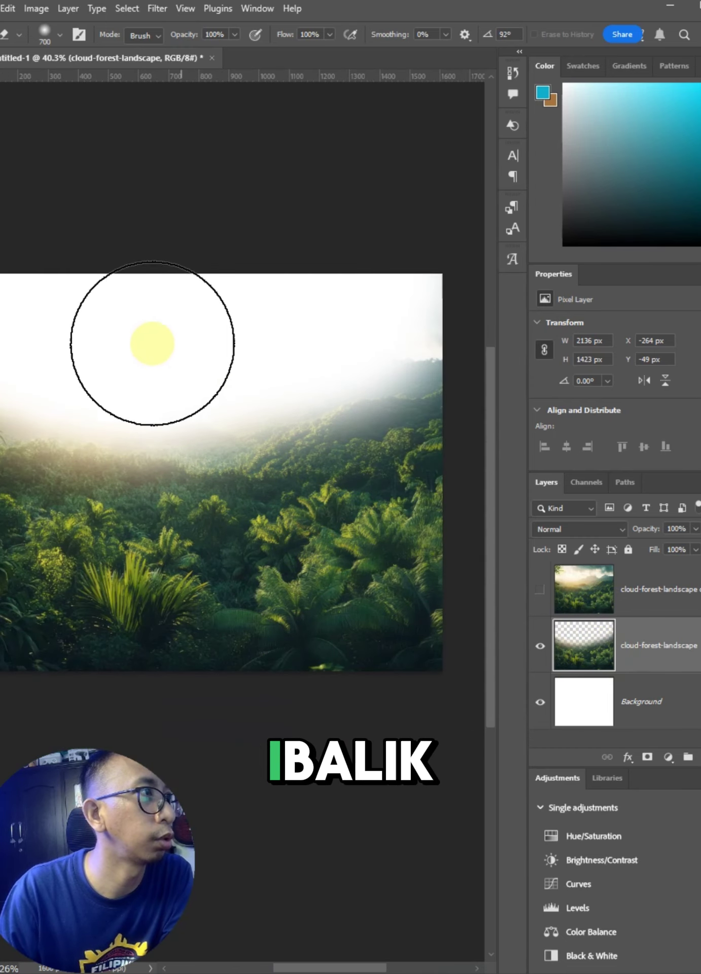
pyautogui.moveTo(233, 329); pyautogui.dragTo(252, 313)
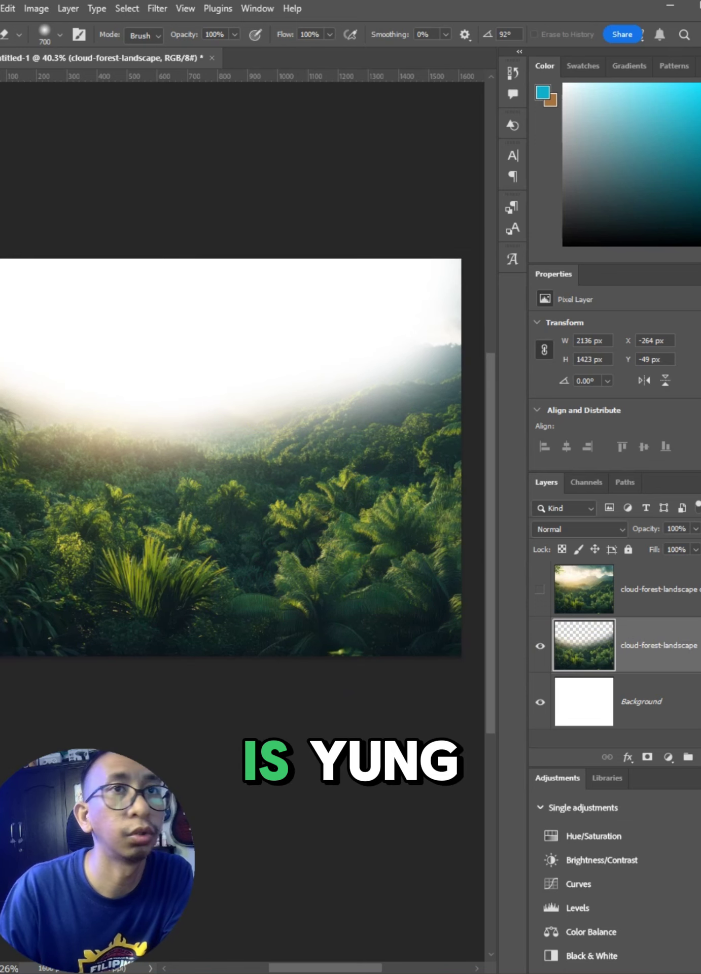
# Show the cloud-forest-landscape copy in place of the erased layer and add a layer mask to the copy
pyautogui.click(249, 487)
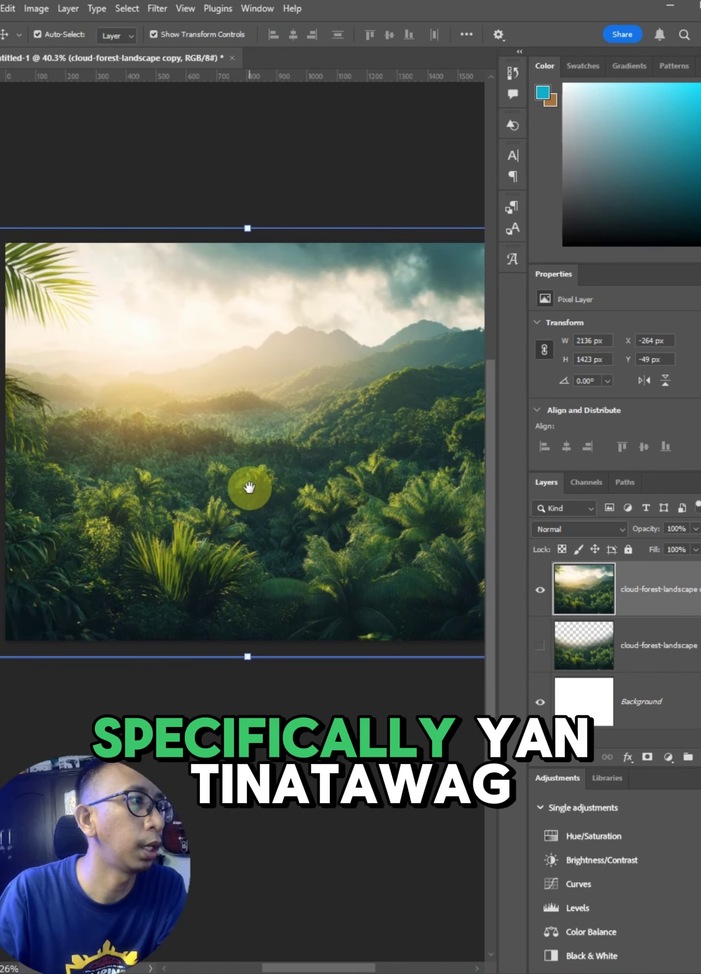
pyautogui.moveTo(265, 485); pyautogui.dragTo(262, 502)
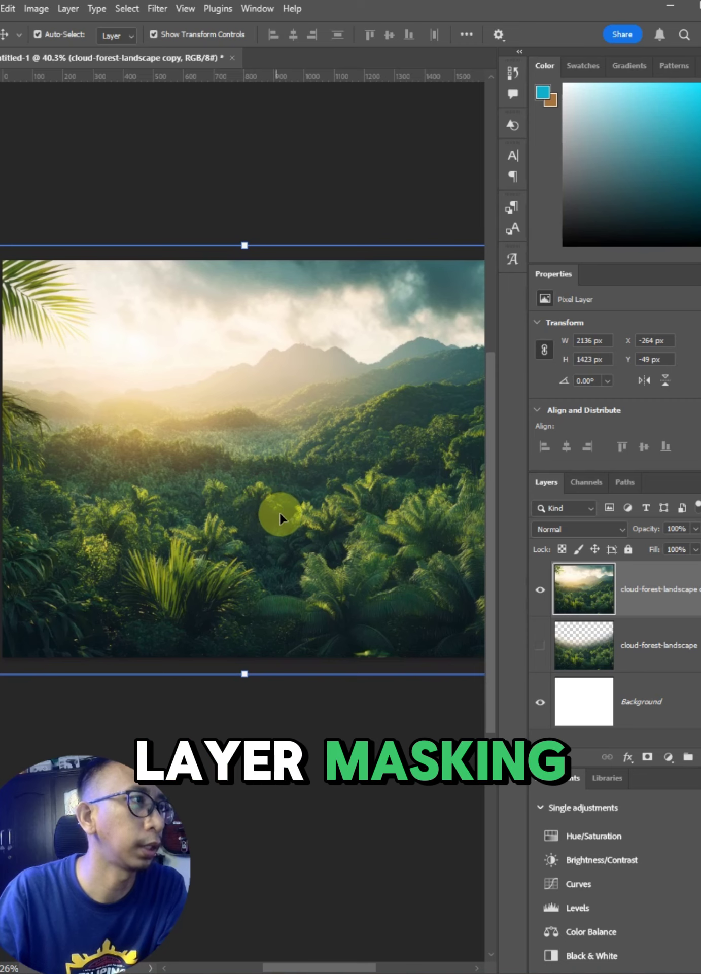
pyautogui.moveTo(374, 504); pyautogui.dragTo(341, 499)
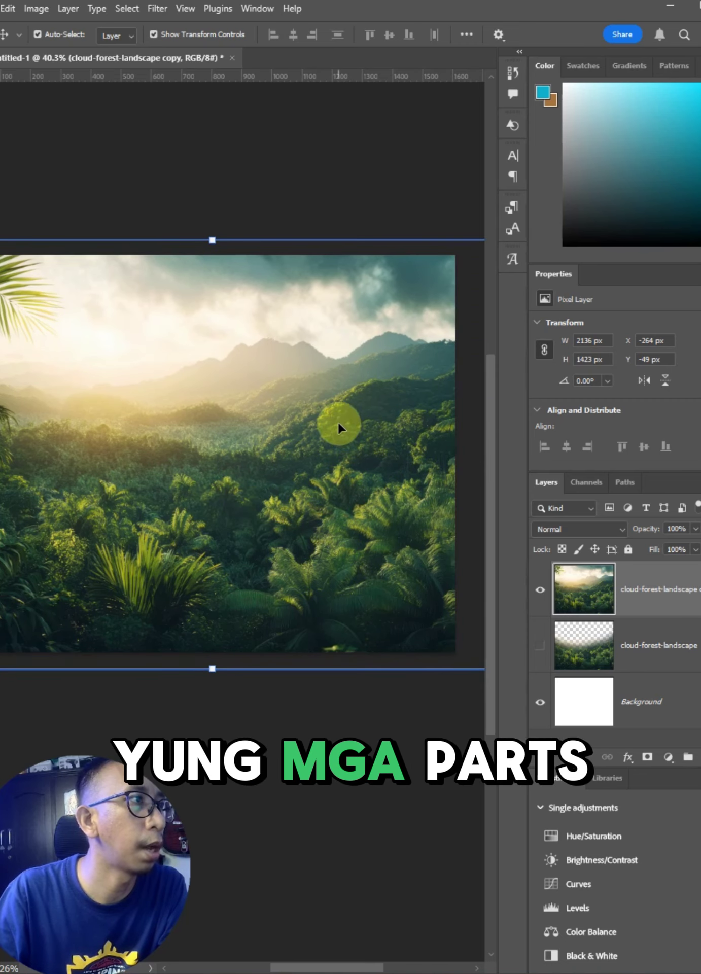
pyautogui.moveTo(331, 436); pyautogui.dragTo(333, 449)
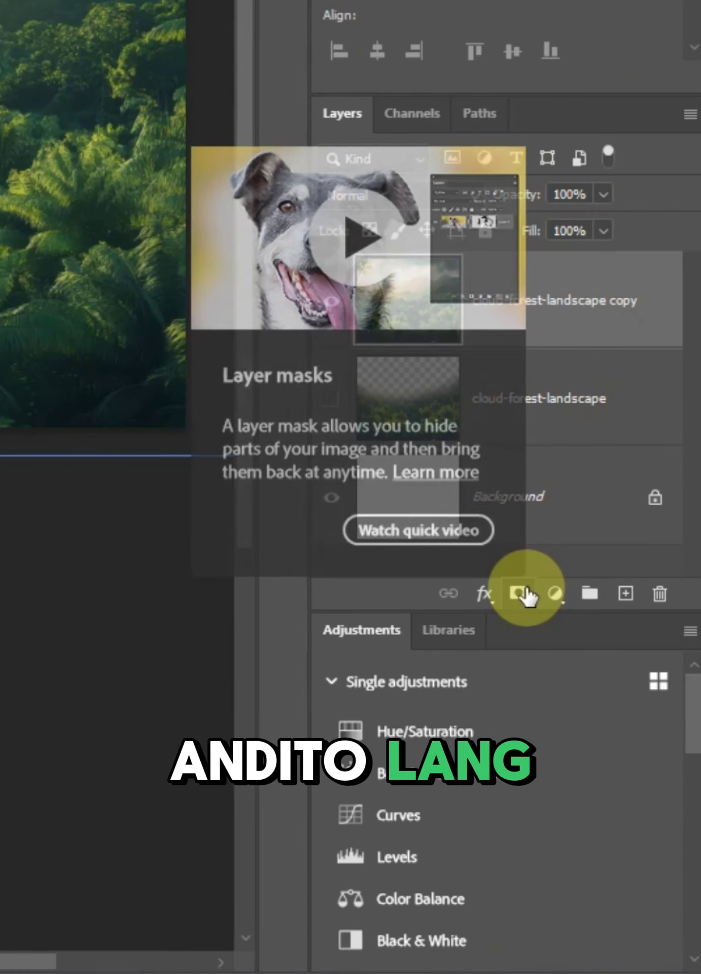
pyautogui.click(518, 593)
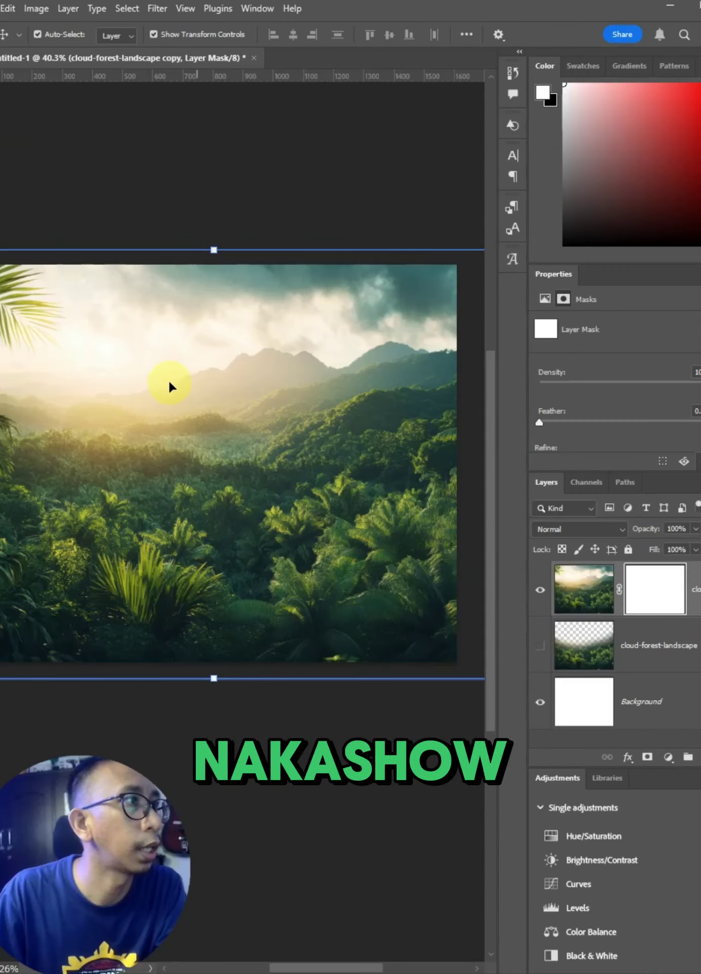
# Choose the Brush tool with the Soft Round preset and adjust the hardness of its tip
pyautogui.scroll(-2, 299, 417)
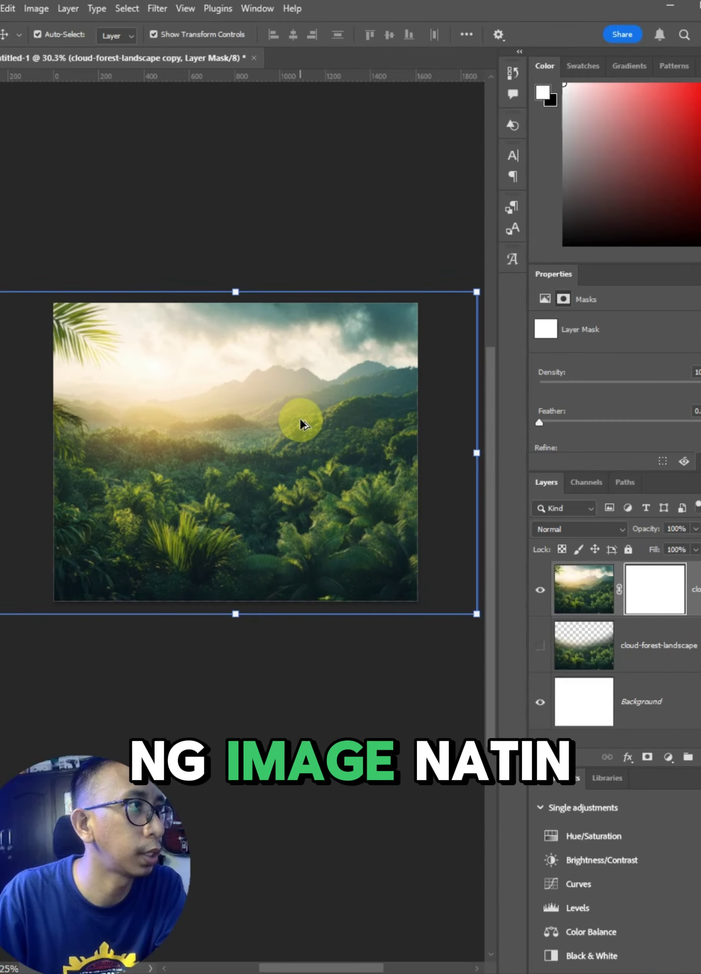
pyautogui.scroll(2, 299, 417)
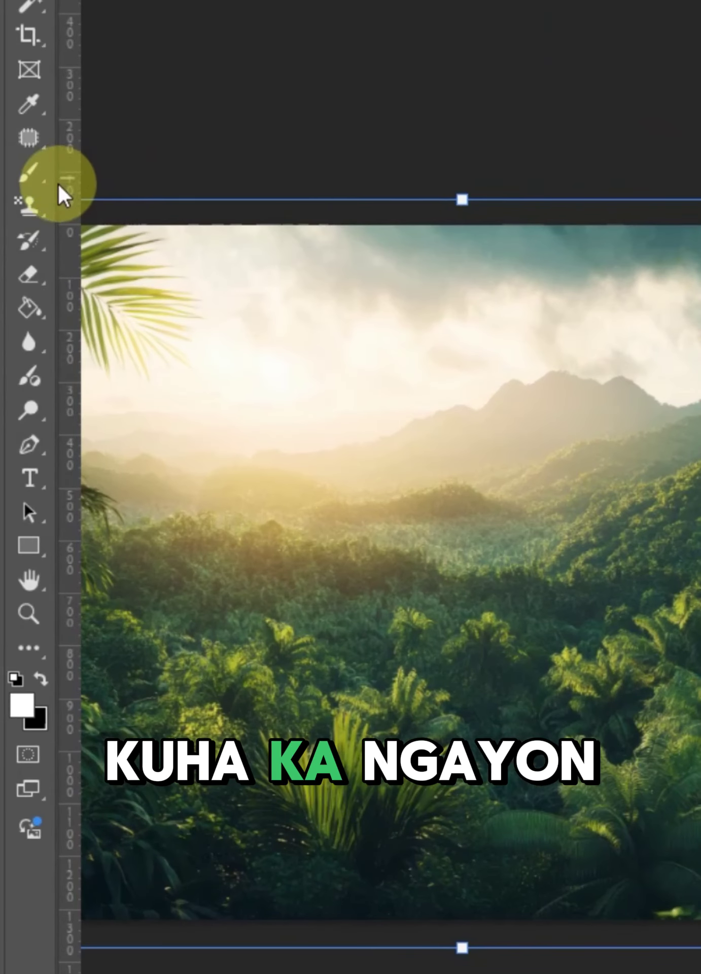
pyautogui.click(26, 178)
pyautogui.rightClick(27, 176)
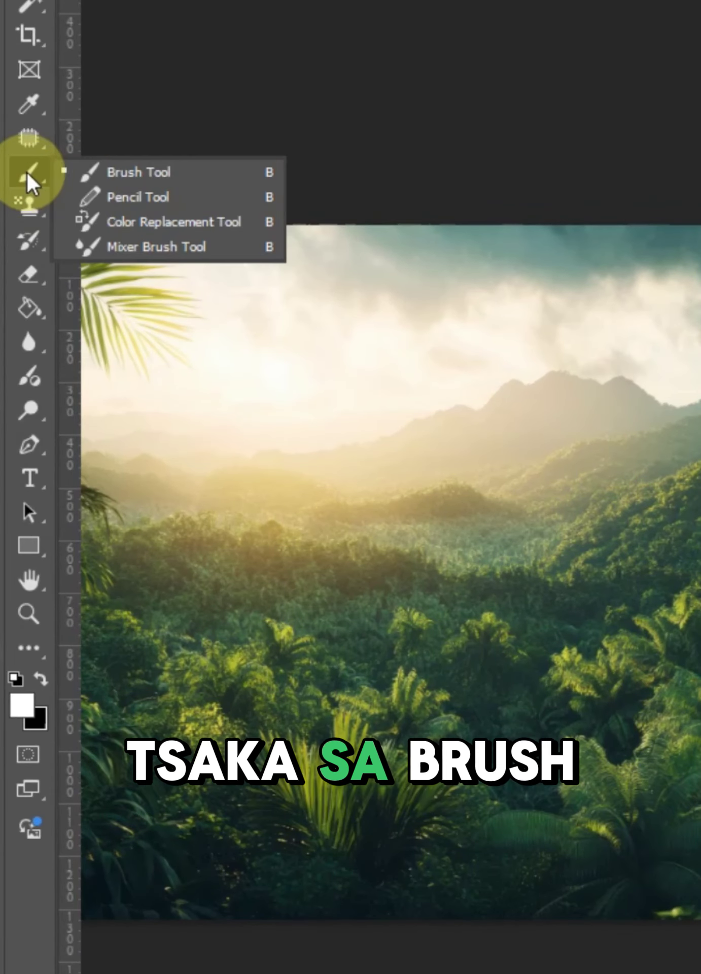
pyautogui.click(106, 169)
pyautogui.click(192, 58)
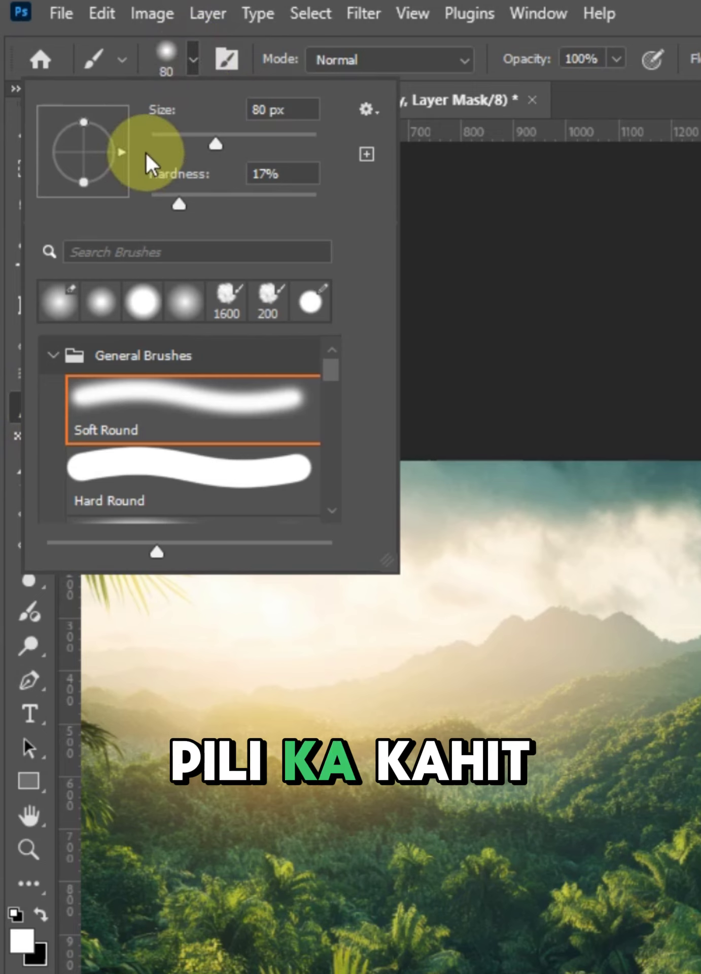
pyautogui.moveTo(179, 204)
pyautogui.mouseDown()
pyautogui.moveTo(360, 206)
pyautogui.moveTo(313, 204)
pyautogui.mouseUp()
pyautogui.moveTo(327, 377)
pyautogui.mouseDown()
pyautogui.moveTo(335, 459)
pyautogui.moveTo(330, 446)
pyautogui.moveTo(366, 290)
pyautogui.moveTo(379, 268)
pyautogui.mouseUp()
pyautogui.click(306, 204)
pyautogui.click(41, 914)
pyautogui.click(250, 642)
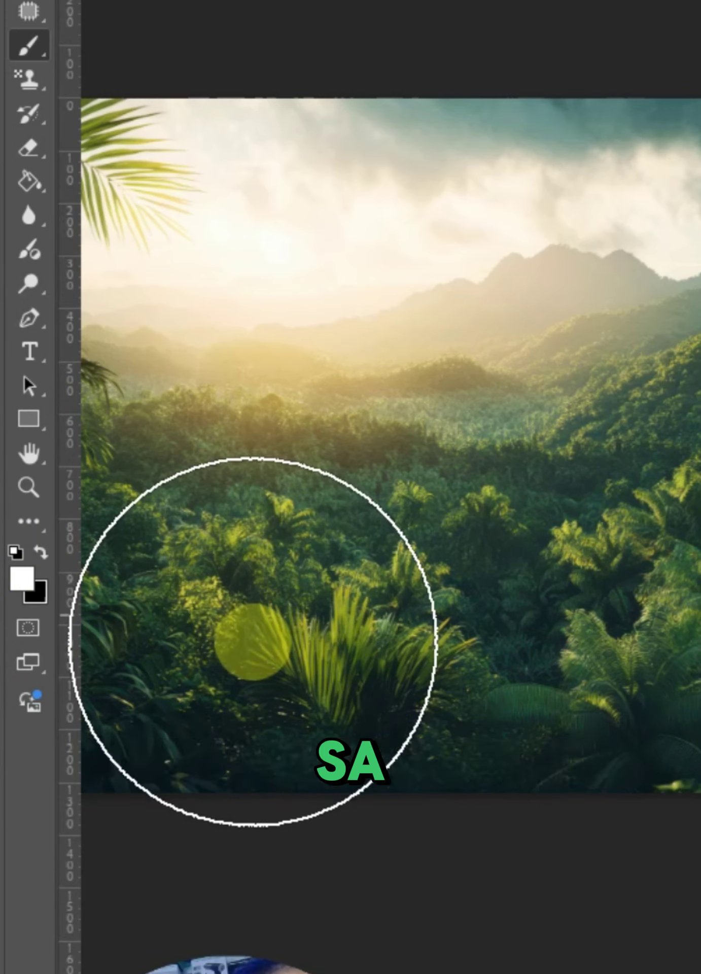
# Switch between the copy layer's image and its mask to compare their painting colours, ending with the mask active
pyautogui.click(578, 670)
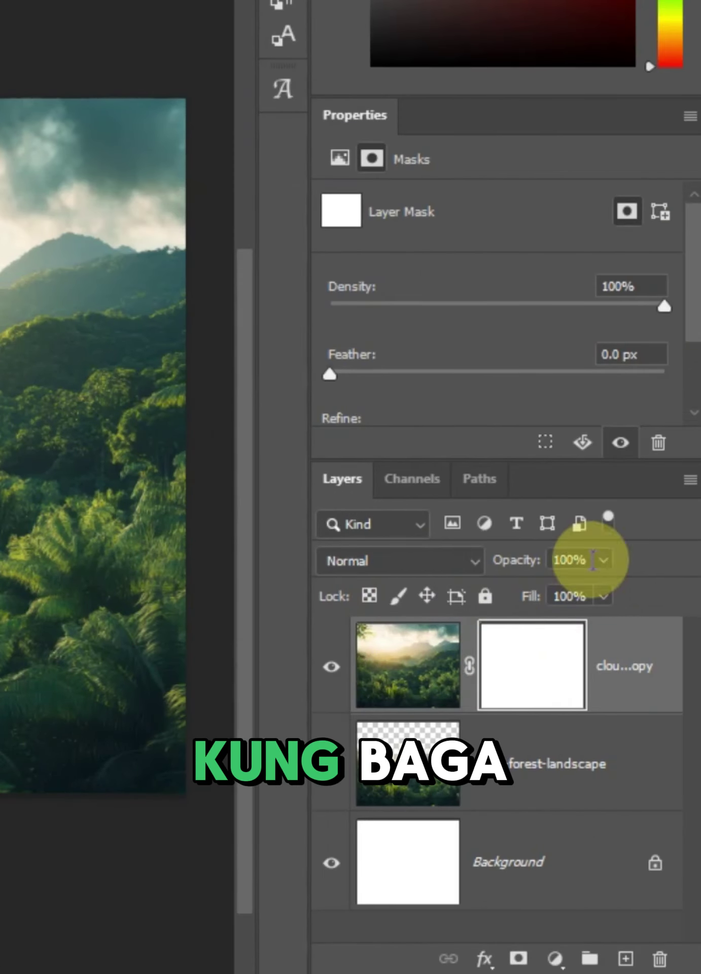
pyautogui.click(412, 672)
pyautogui.click(29, 587)
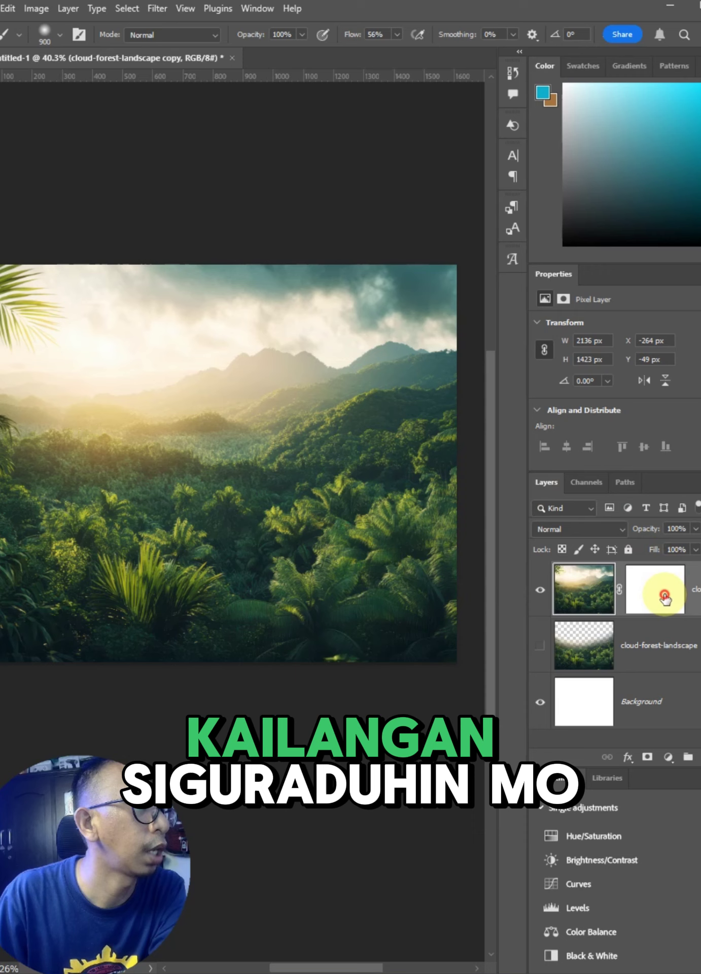
pyautogui.click(660, 593)
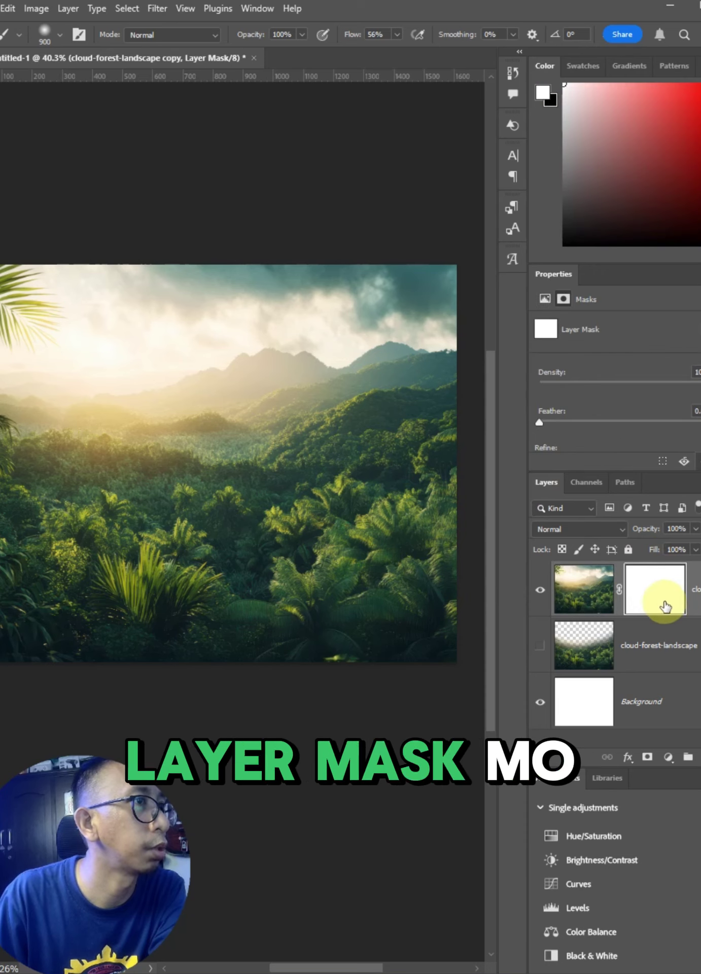
# Paint with black on the copy's layer mask using a soft 1000 px brush to hide the sky and mountains
pyautogui.press('x')
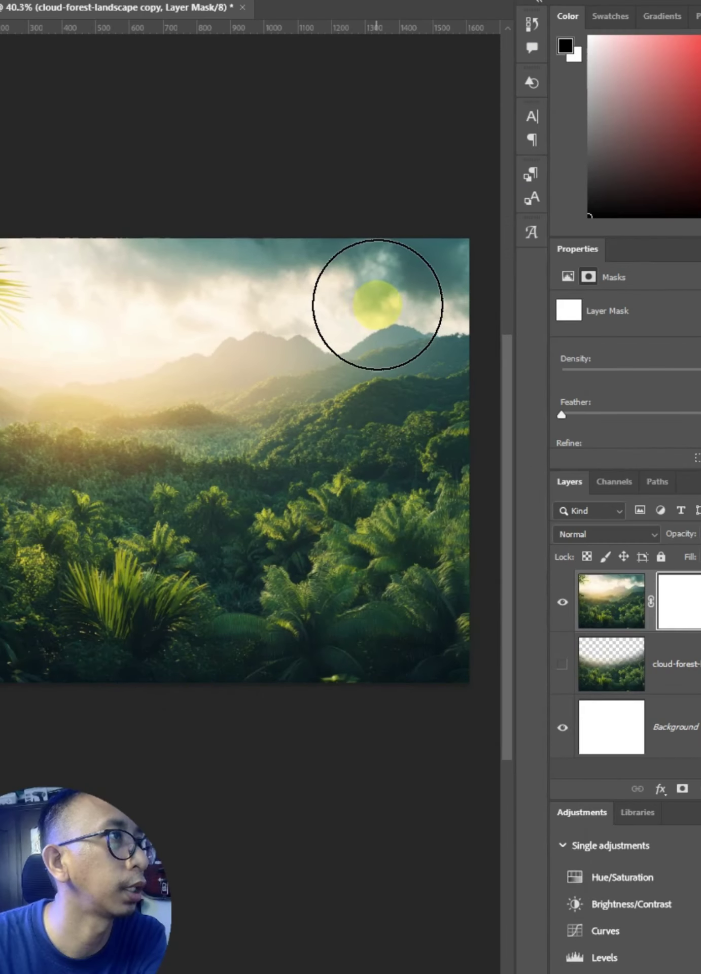
pyautogui.moveTo(377, 305)
pyautogui.mouseDown()
pyautogui.moveTo(269, 258)
pyautogui.moveTo(186, 258)
pyautogui.moveTo(79, 283)
pyautogui.moveTo(148, 291)
pyautogui.mouseUp()
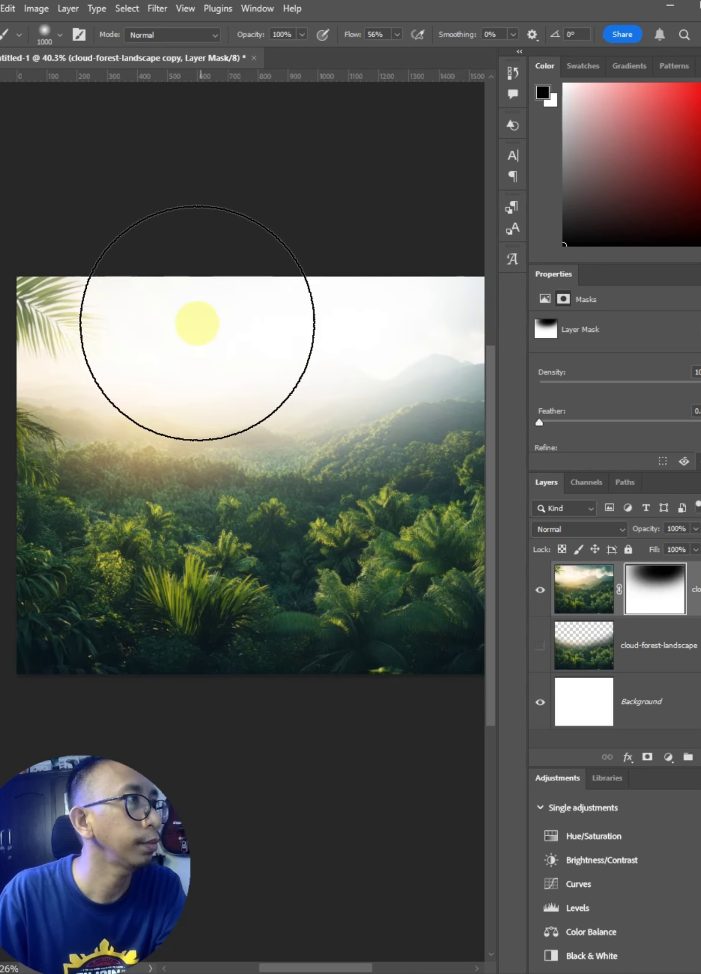
pyautogui.moveTo(253, 323); pyautogui.dragTo(204, 329)
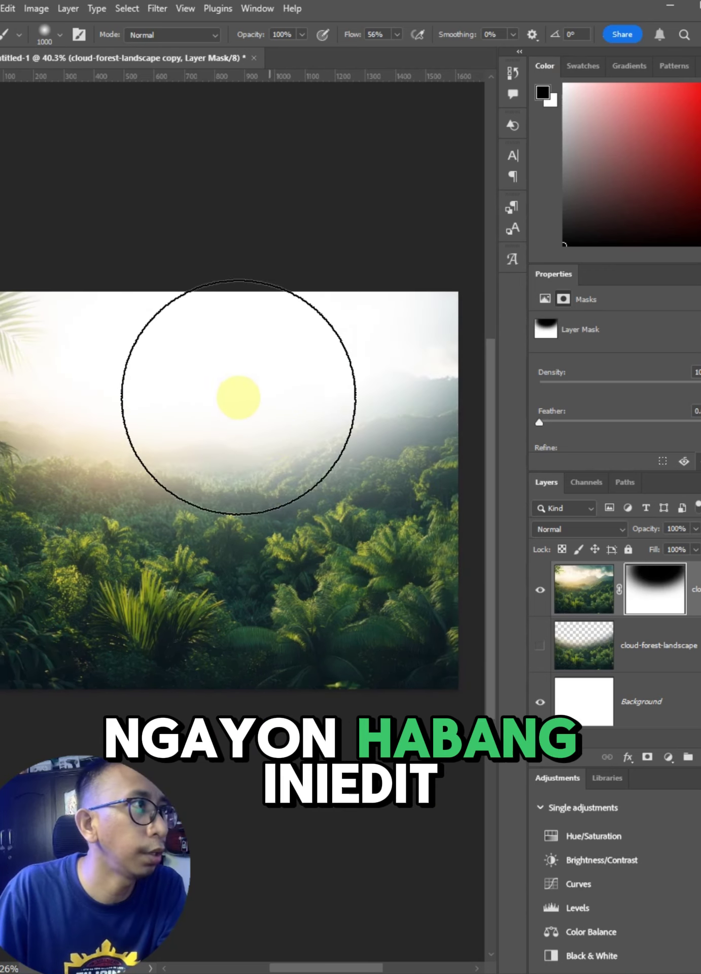
# Paint with white on the landscape copy's layer mask using the soft 1000 px brush to restore the sky and mountains
pyautogui.moveTo(118, 344); pyautogui.dragTo(140, 361)
pyautogui.scroll(-1, 178, 375)
pyautogui.moveTo(210, 364); pyautogui.dragTo(198, 375)
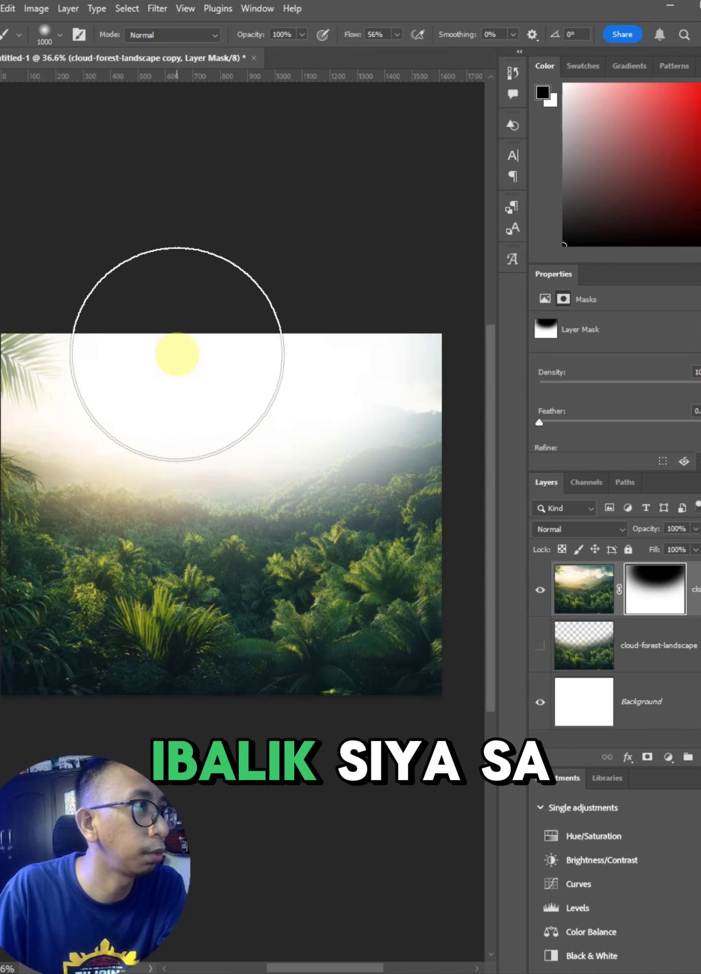
pyautogui.moveTo(252, 333)
pyautogui.mouseDown()
pyautogui.moveTo(265, 373)
pyautogui.moveTo(258, 278)
pyautogui.moveTo(266, 277)
pyautogui.moveTo(271, 297)
pyautogui.mouseUp()
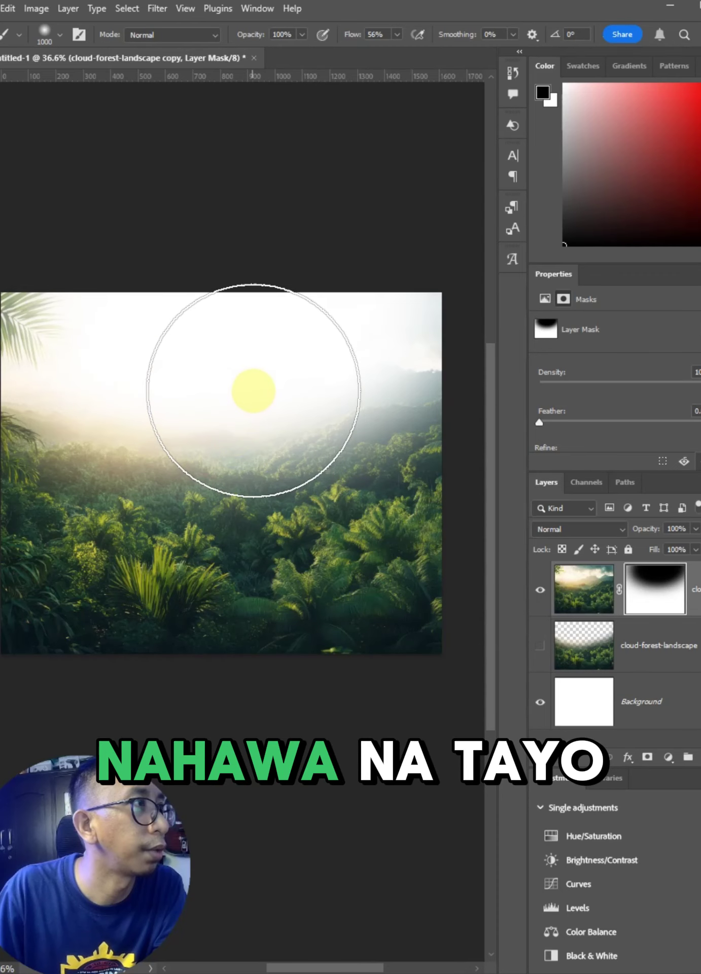
pyautogui.press('[')
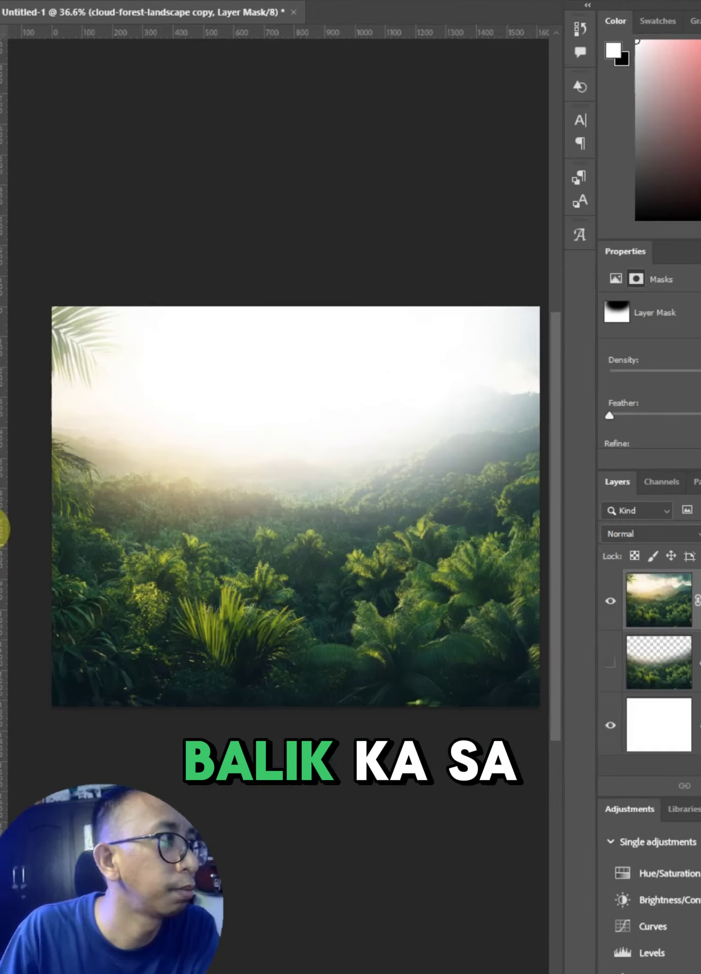
pyautogui.moveTo(341, 458)
pyautogui.mouseDown()
pyautogui.moveTo(305, 462)
pyautogui.moveTo(333, 471)
pyautogui.mouseUp()
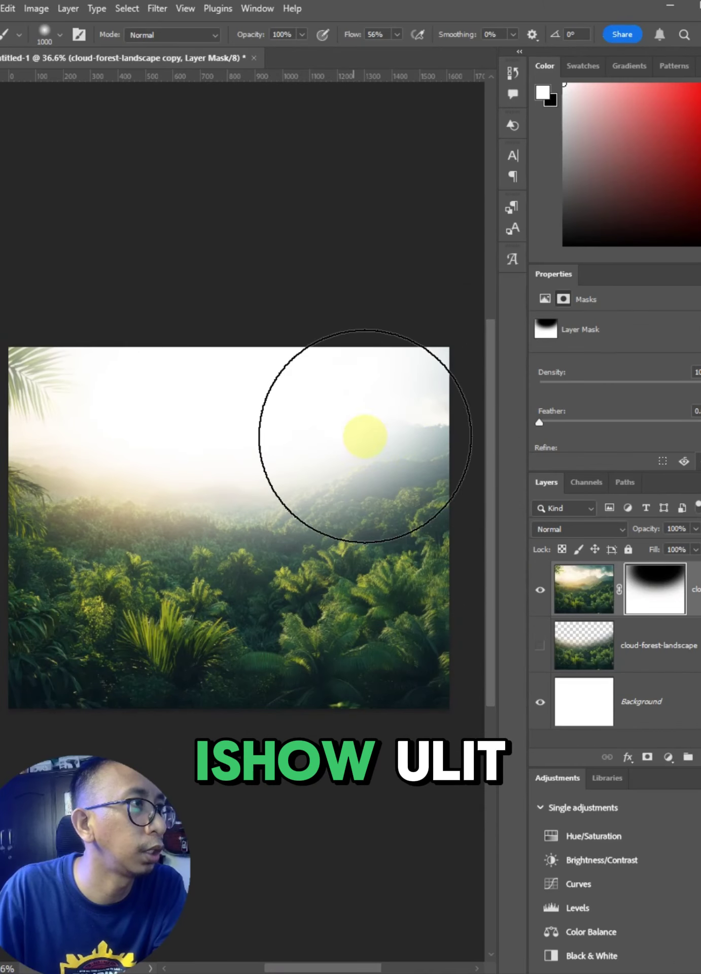
pyautogui.moveTo(418, 402)
pyautogui.mouseDown()
pyautogui.moveTo(297, 384)
pyautogui.moveTo(365, 438)
pyautogui.moveTo(182, 395)
pyautogui.moveTo(278, 450)
pyautogui.moveTo(142, 390)
pyautogui.moveTo(91, 383)
pyautogui.mouseUp()
pyautogui.scroll(-1, 245, 495)
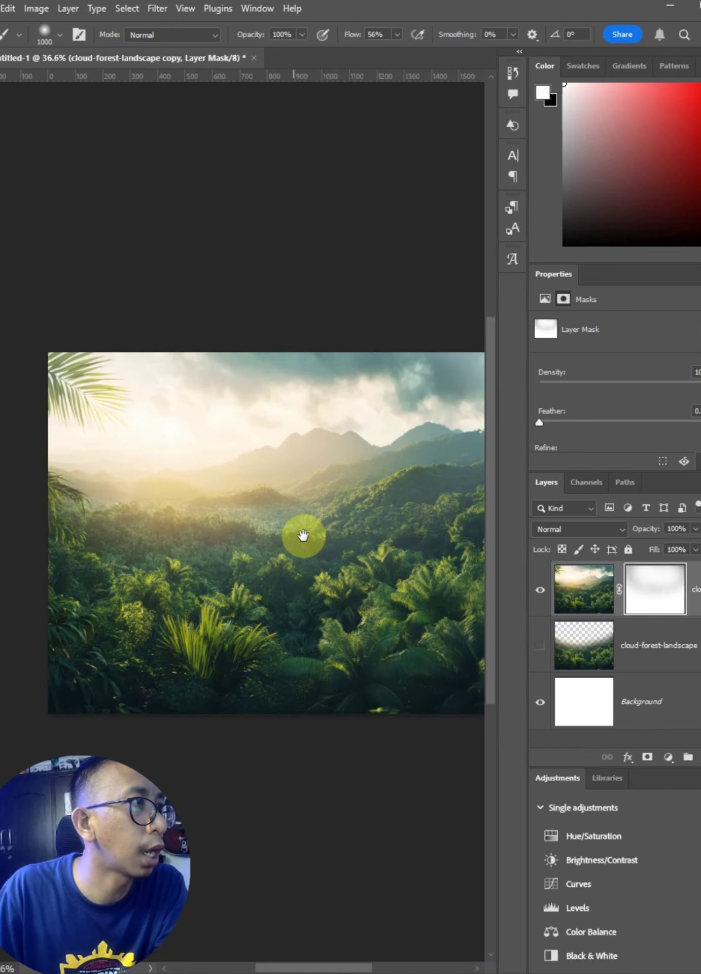
pyautogui.moveTo(303, 535)
pyautogui.mouseDown()
pyautogui.moveTo(261, 550)
pyautogui.moveTo(303, 540)
pyautogui.mouseUp()
pyautogui.moveTo(416, 363)
pyautogui.mouseDown()
pyautogui.moveTo(428, 391)
pyautogui.moveTo(127, 388)
pyautogui.mouseUp()
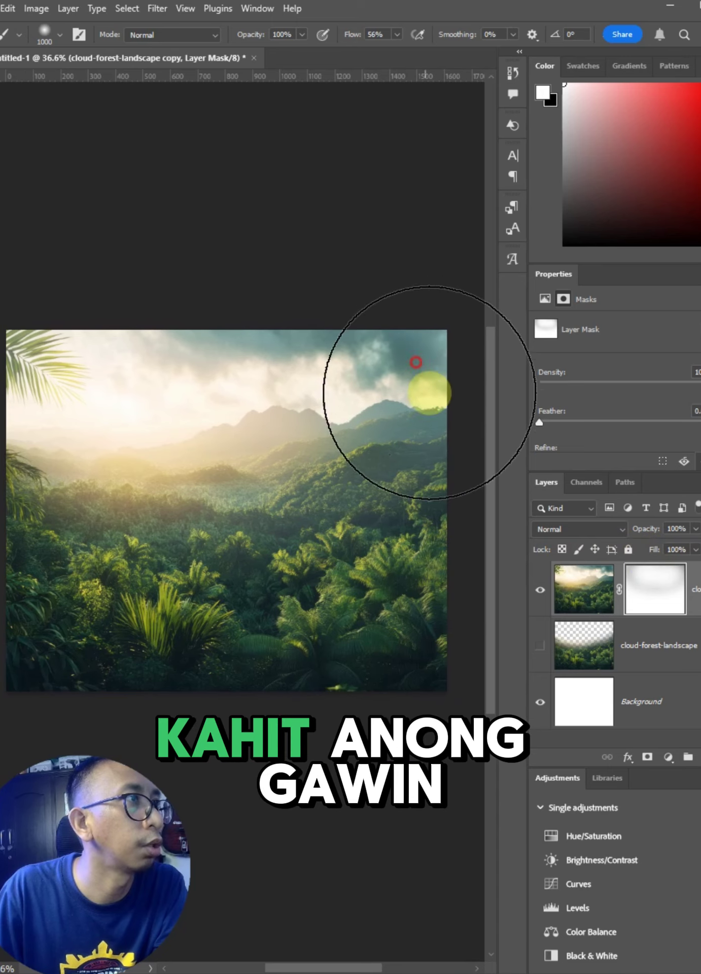
pyautogui.moveTo(176, 454); pyautogui.dragTo(185, 442)
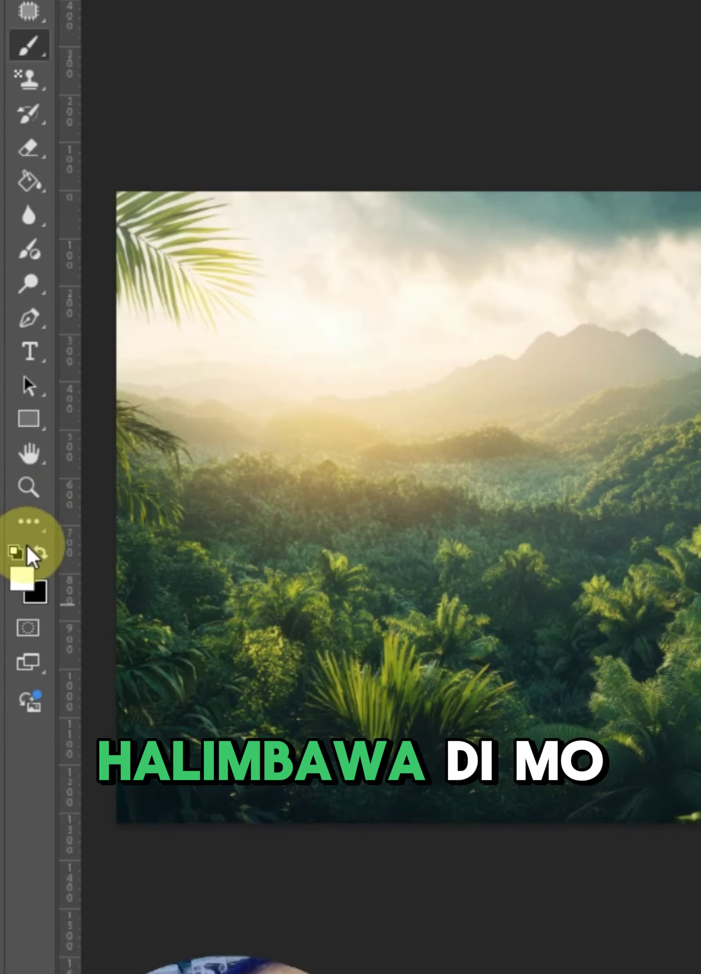
# Make black the painting colour and bring up the commands for disabling or deleting the landscape copy's layer mask
pyautogui.click(41, 552)
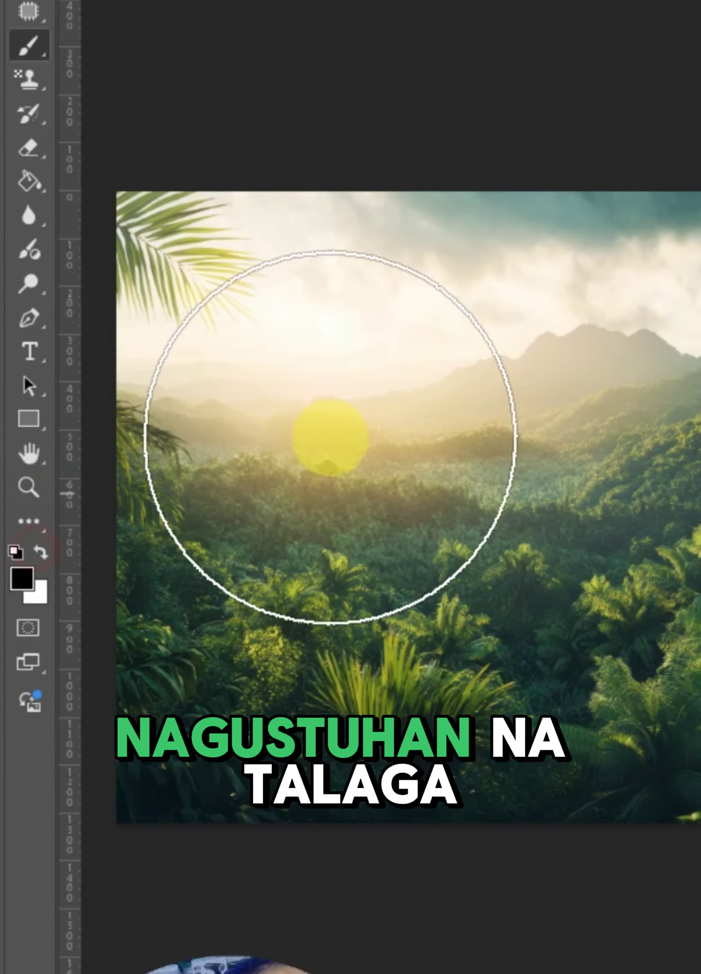
pyautogui.moveTo(317, 455)
pyautogui.mouseDown()
pyautogui.moveTo(273, 554)
pyautogui.moveTo(552, 549)
pyautogui.mouseUp()
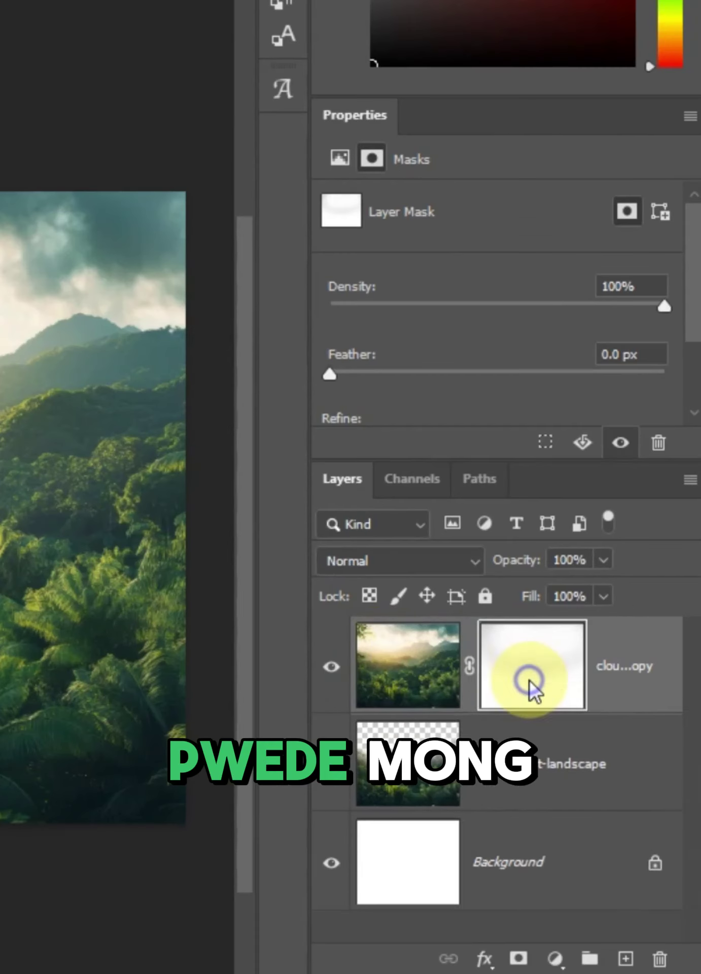
pyautogui.rightClick(700, 589)
pyautogui.click(700, 580)
pyautogui.rightClick(550, 662)
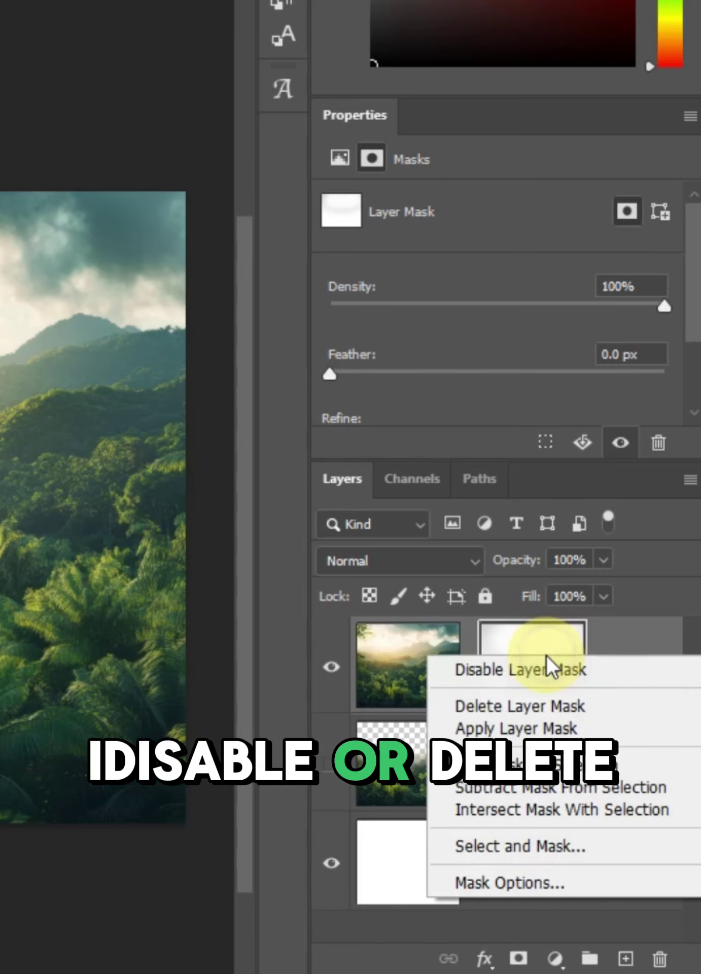
pyautogui.click(524, 659)
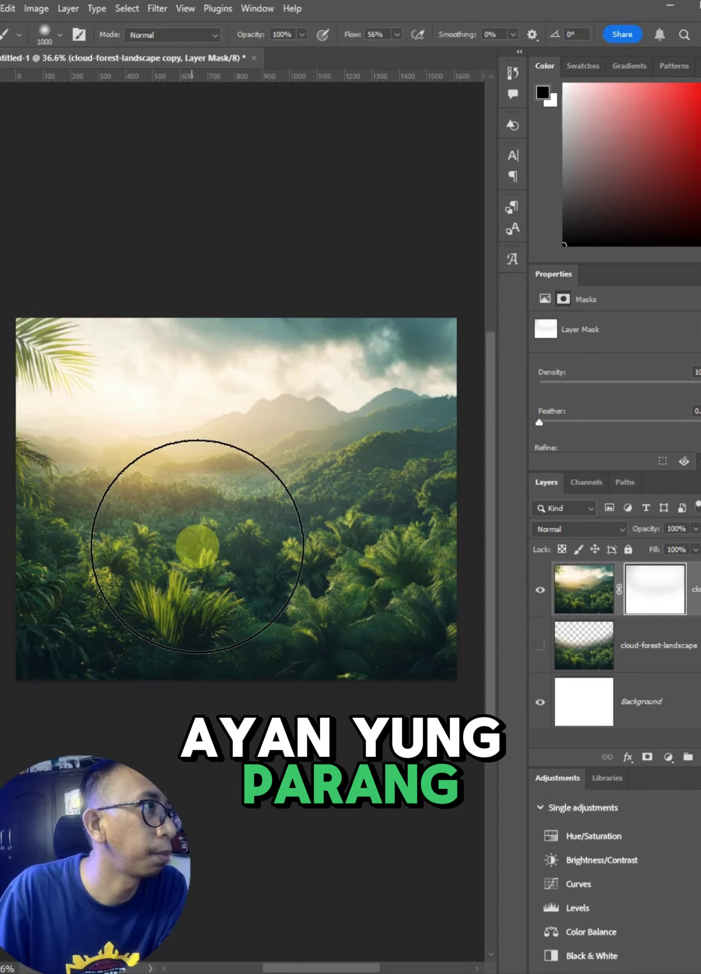
# Add a large white Lorem Ipsum text in the Anton font at 190.1 pt across the forest
pyautogui.moveTo(212, 567); pyautogui.dragTo(215, 572)
pyautogui.moveTo(344, 429)
pyautogui.mouseDown()
pyautogui.moveTo(330, 371)
pyautogui.moveTo(281, 411)
pyautogui.moveTo(302, 449)
pyautogui.moveTo(308, 444)
pyautogui.mouseUp()
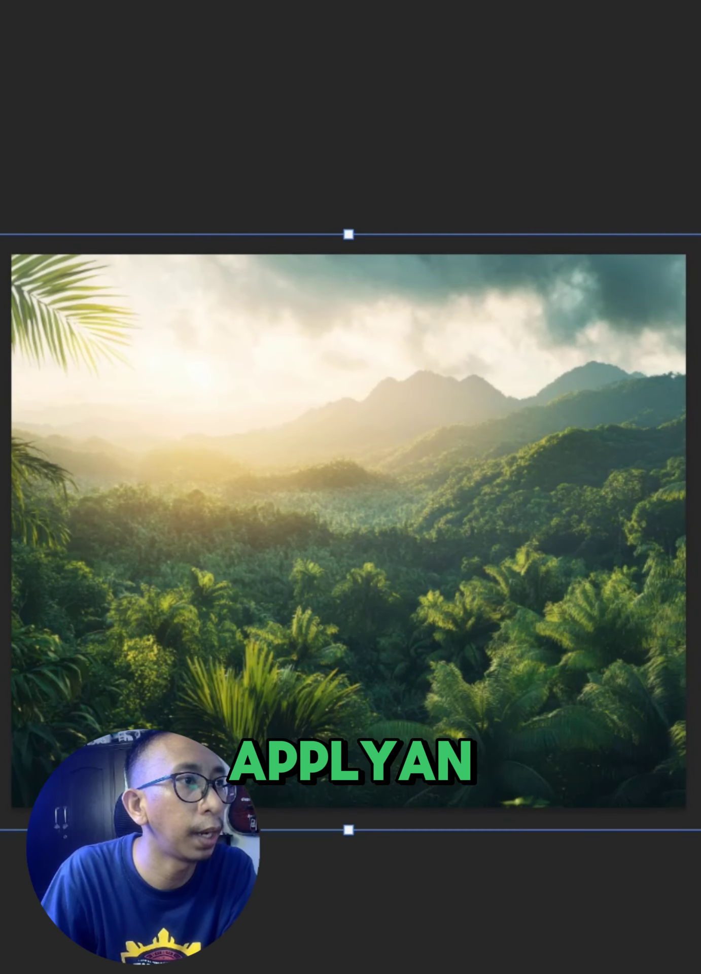
pyautogui.press('t')
pyautogui.click(155, 421)
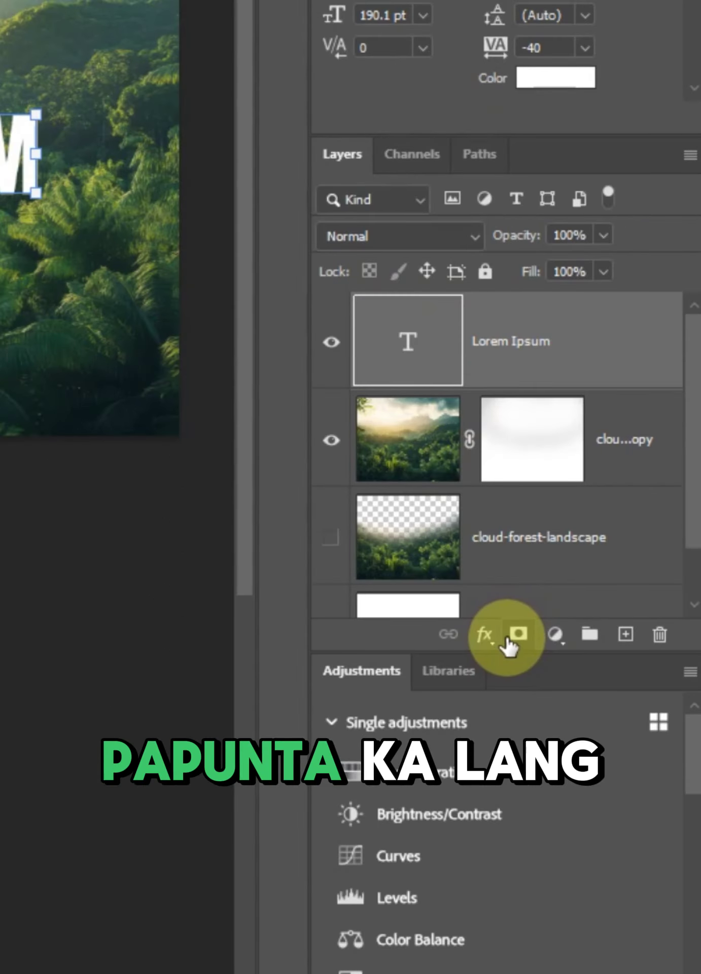
# Add a layer mask to the Lorem Ipsum text and choose the wet media brush Kyle's Inkbox - Classic Cartoonist
pyautogui.click(509, 638)
pyautogui.press('b')
pyautogui.scroll(5, 146, 497)
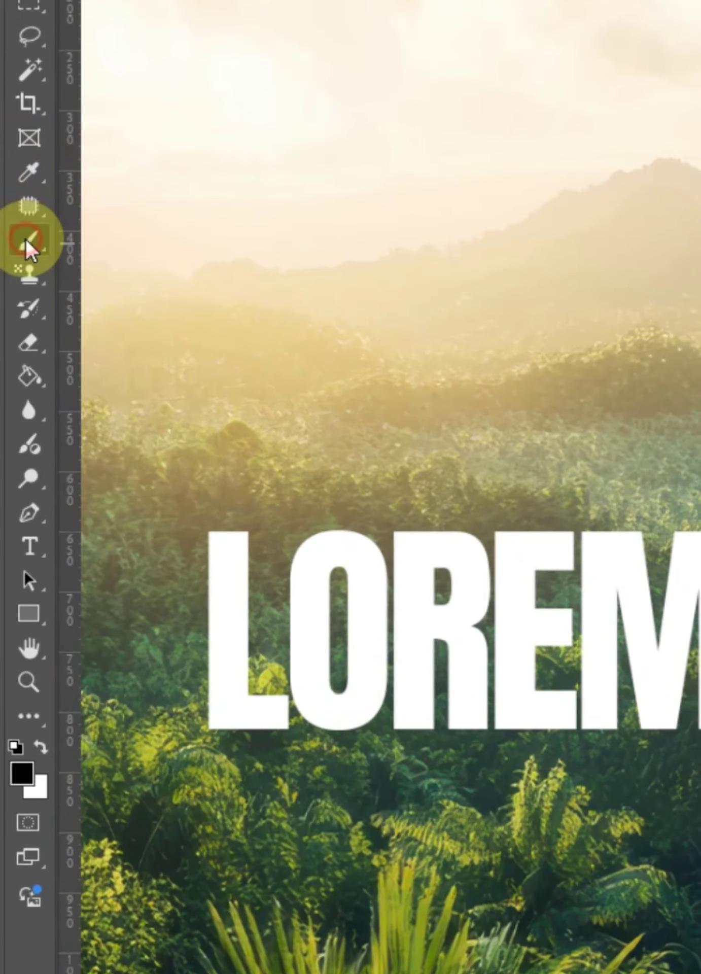
pyautogui.rightClick(24, 241)
pyautogui.click(237, 75)
pyautogui.scroll(-1, 359, 515)
pyautogui.moveTo(417, 478); pyautogui.dragTo(417, 570)
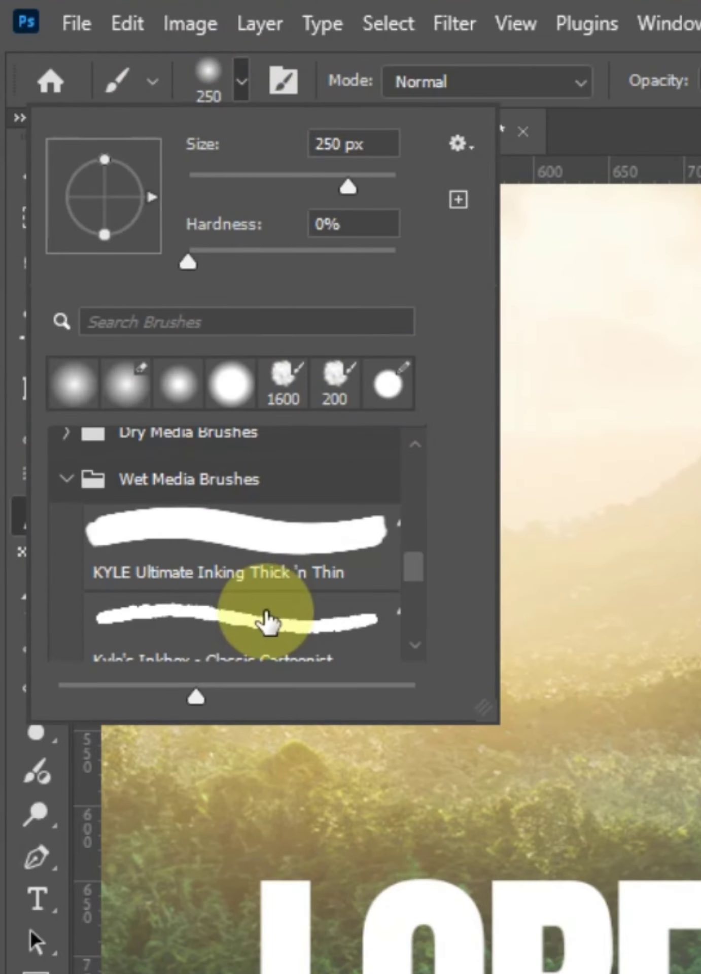
pyautogui.click(265, 612)
pyautogui.click(625, 398)
# Paint black strokes on the text's layer mask with the rough brush to hide parts of the Lorem Ipsum letters
pyautogui.press(']')
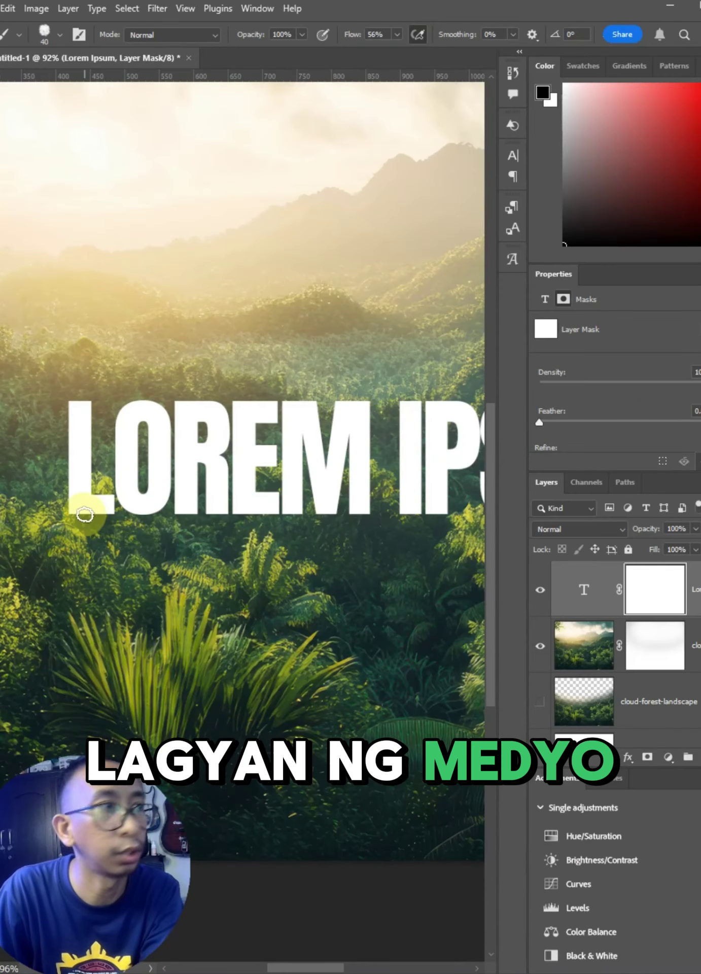
pyautogui.press(']')
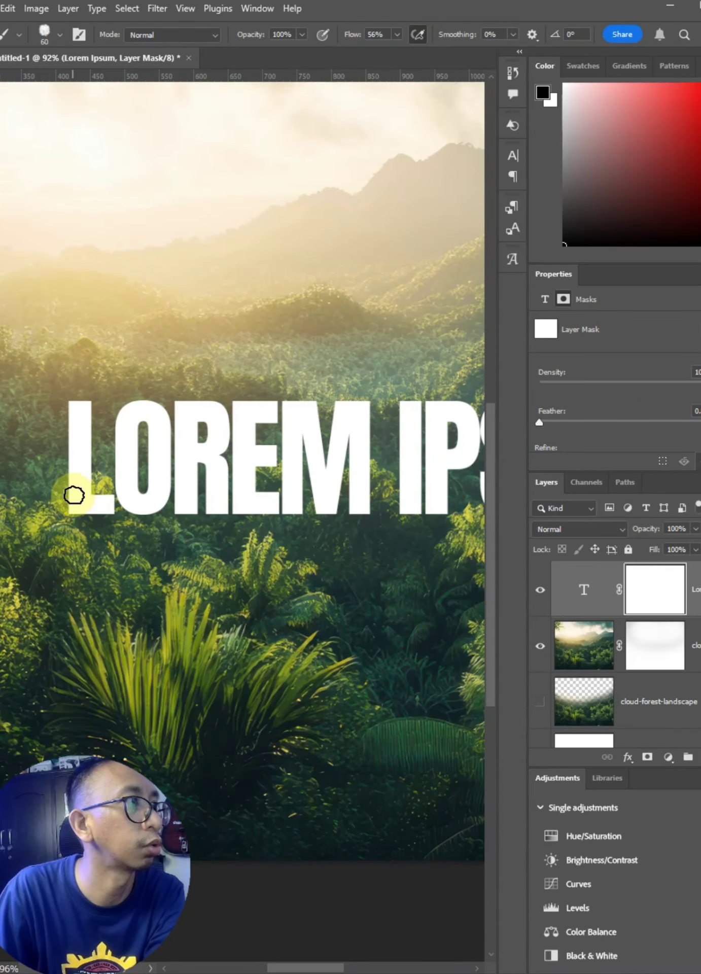
pyautogui.moveTo(279, 536); pyautogui.dragTo(308, 540)
pyautogui.moveTo(454, 501)
pyautogui.mouseDown()
pyautogui.moveTo(216, 547)
pyautogui.moveTo(226, 546)
pyautogui.mouseUp()
pyautogui.moveTo(332, 442); pyautogui.dragTo(220, 445)
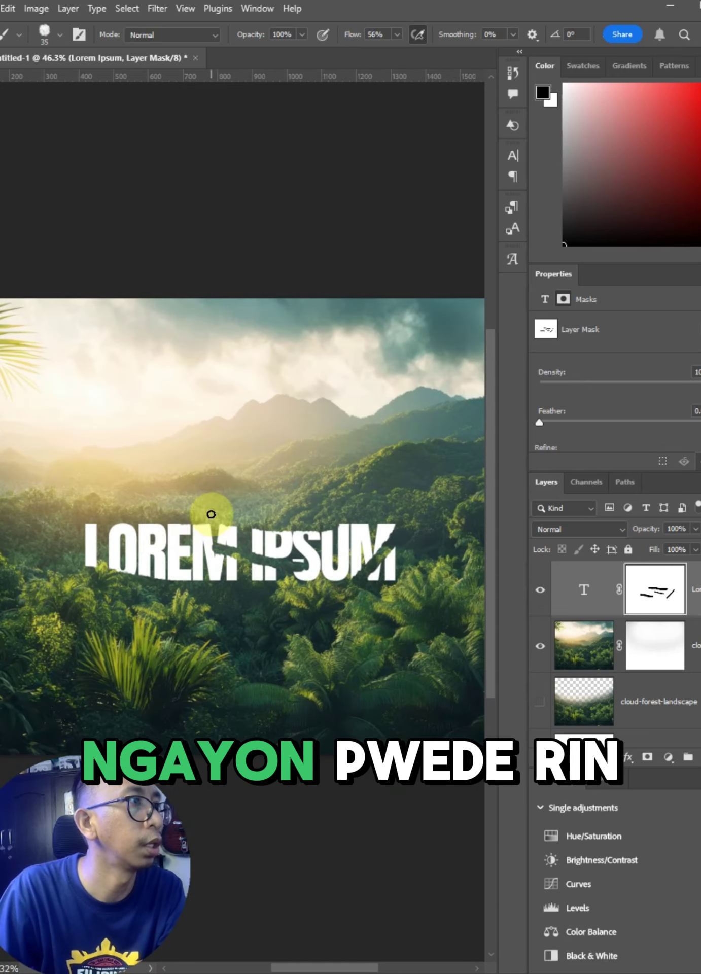
pyautogui.moveTo(217, 481); pyautogui.dragTo(200, 500)
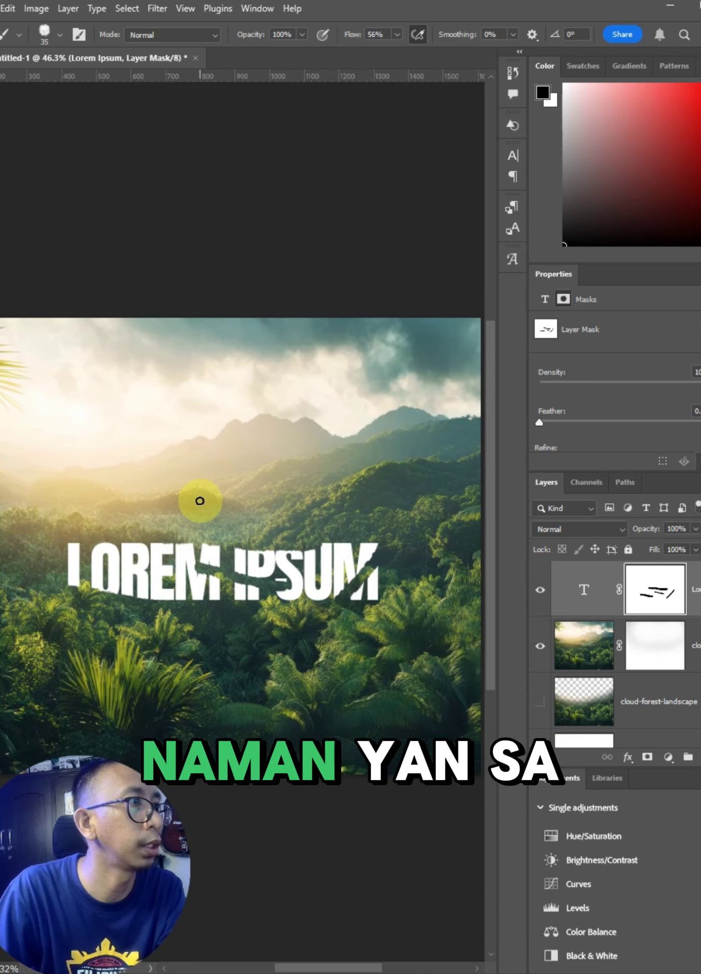
# Draw a black rectangle above the text, give it a layer mask and fade its lower part with a soft 700 px brush
pyautogui.press('v')
pyautogui.scroll(2, 208, 511)
pyautogui.click(37, 418)
pyautogui.click(123, 427)
pyautogui.moveTo(246, 162); pyautogui.dragTo(604, 459)
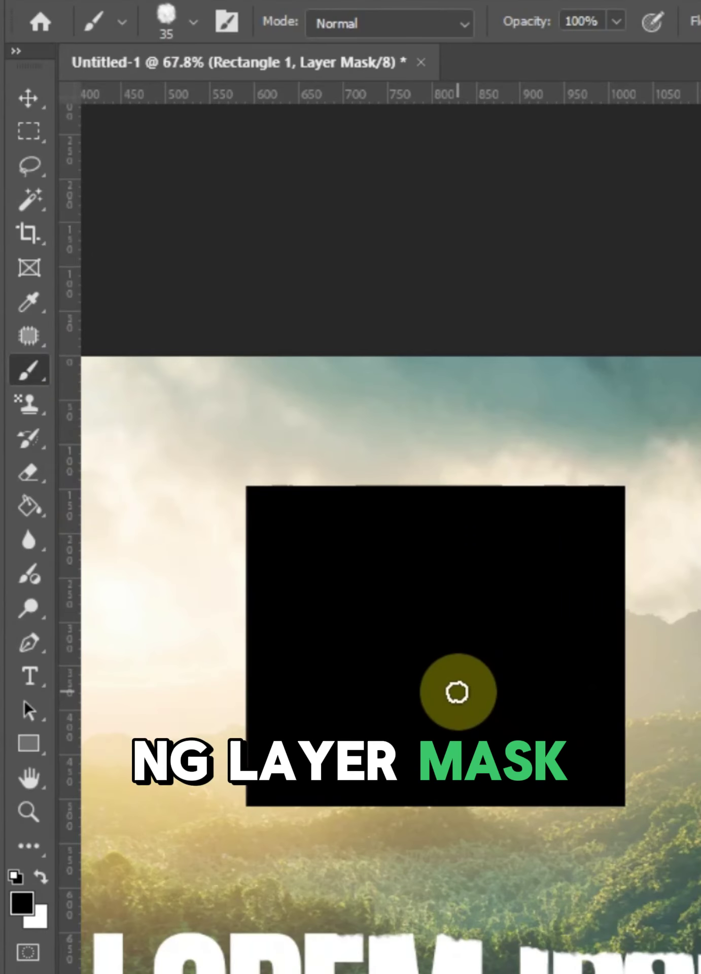
pyautogui.click(190, 25)
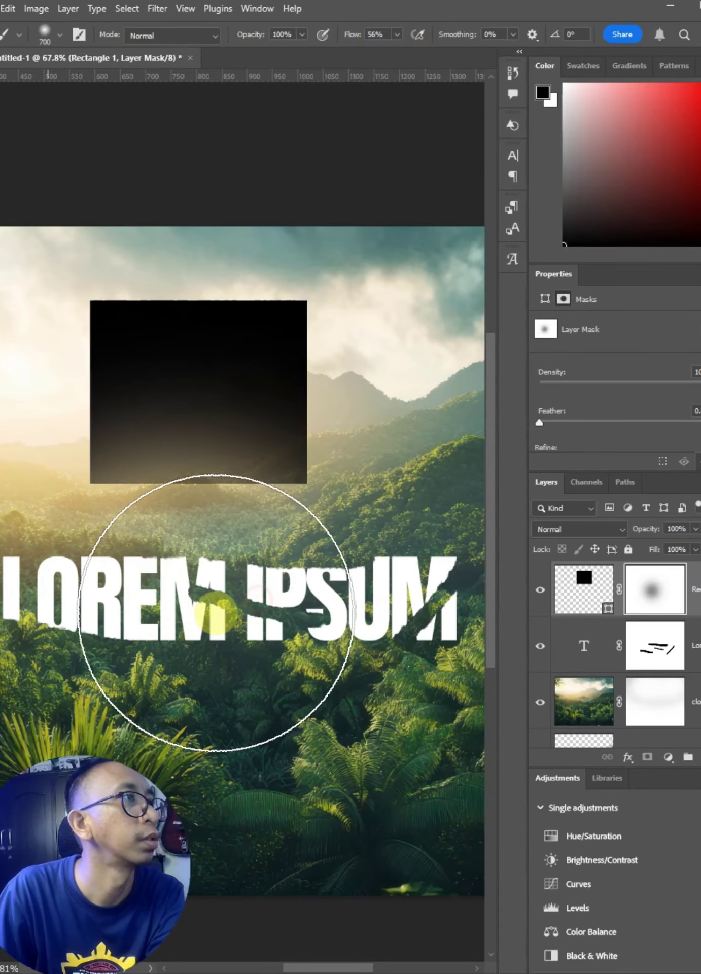
# Move the Lorem Ipsum text up to the foot of the mountains and leave no layer selected
pyautogui.press('v')
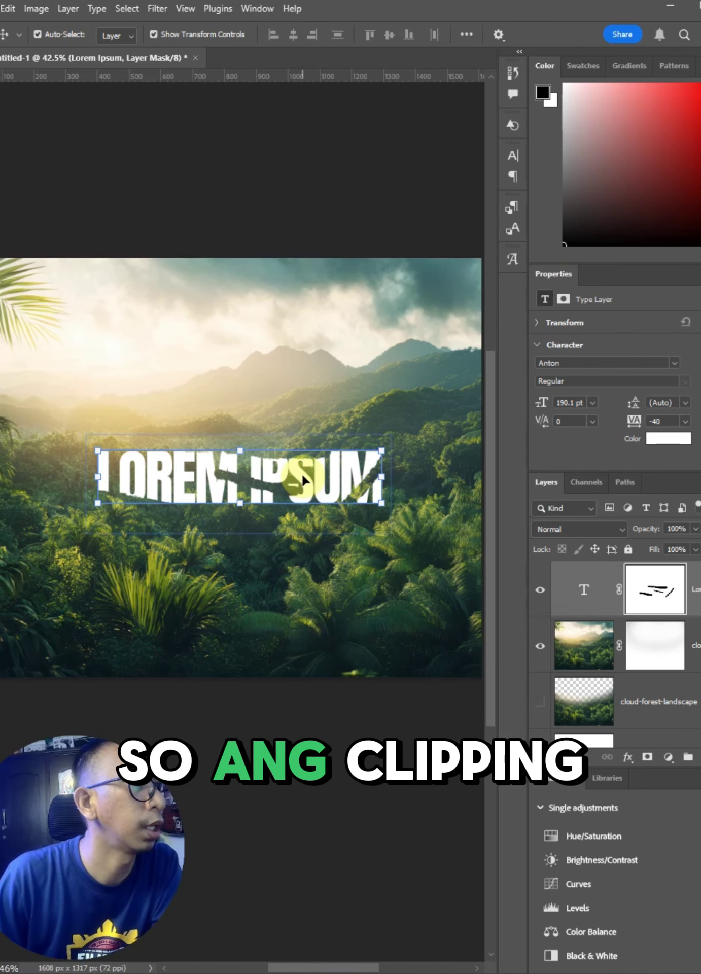
pyautogui.moveTo(302, 473); pyautogui.dragTo(297, 405)
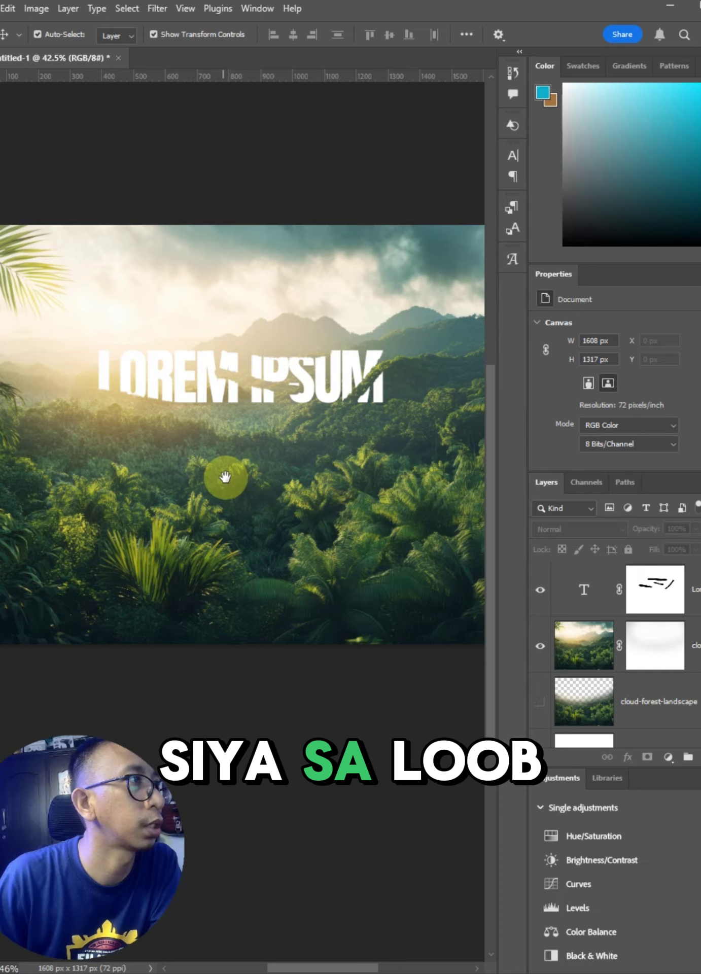
pyautogui.click(233, 474)
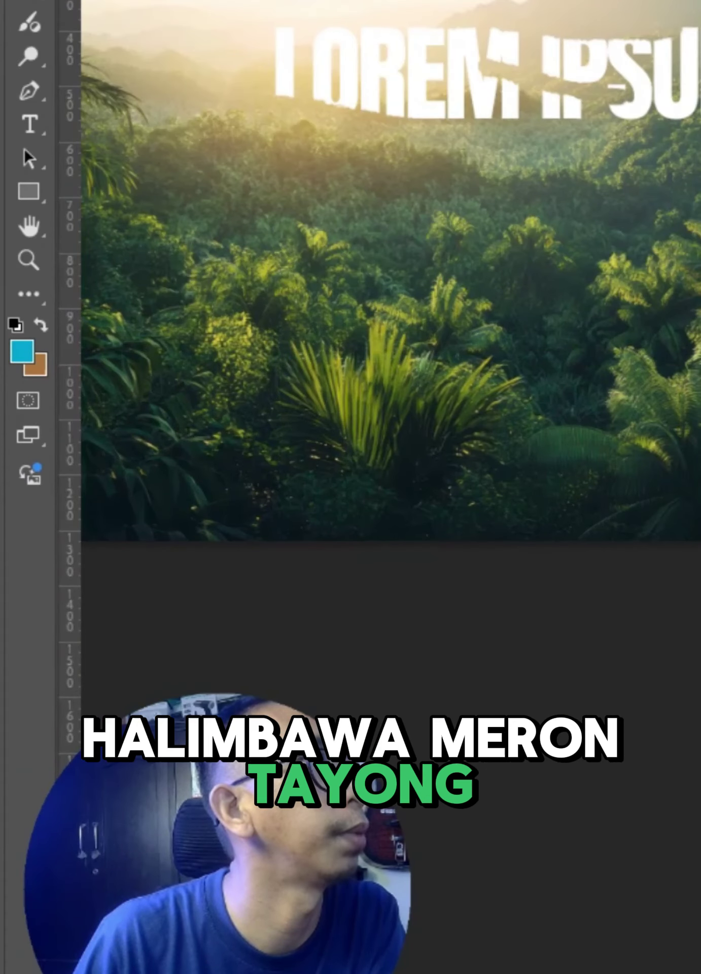
# Duplicate the cloud-forest-landscape copy layer and draw a black circle about 610 px wide over the forest below the text
pyautogui.click(23, 190)
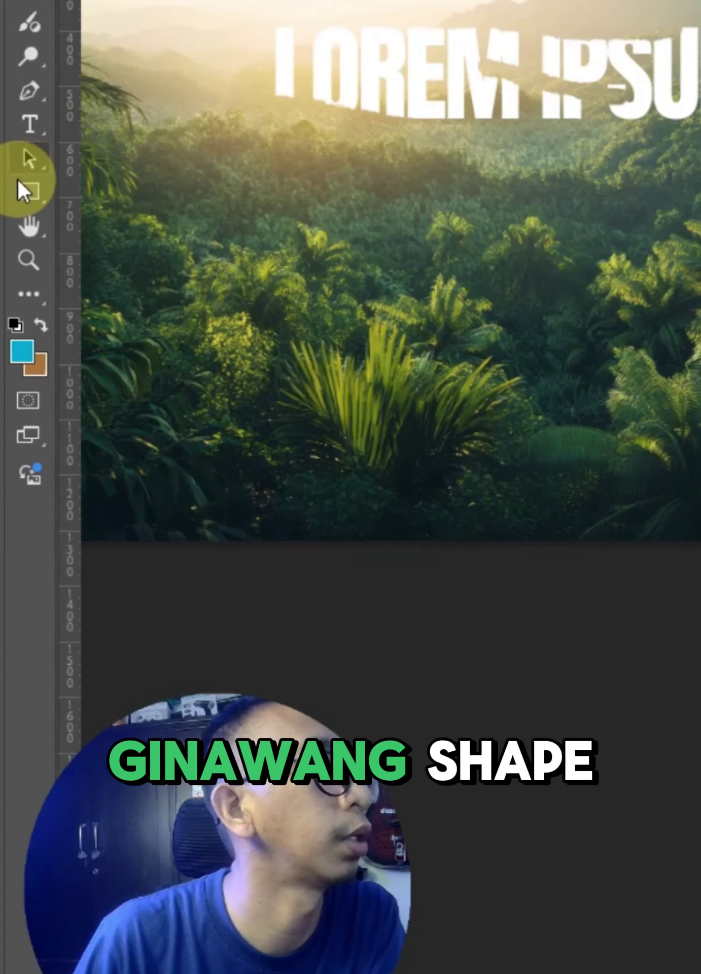
pyautogui.click(115, 218)
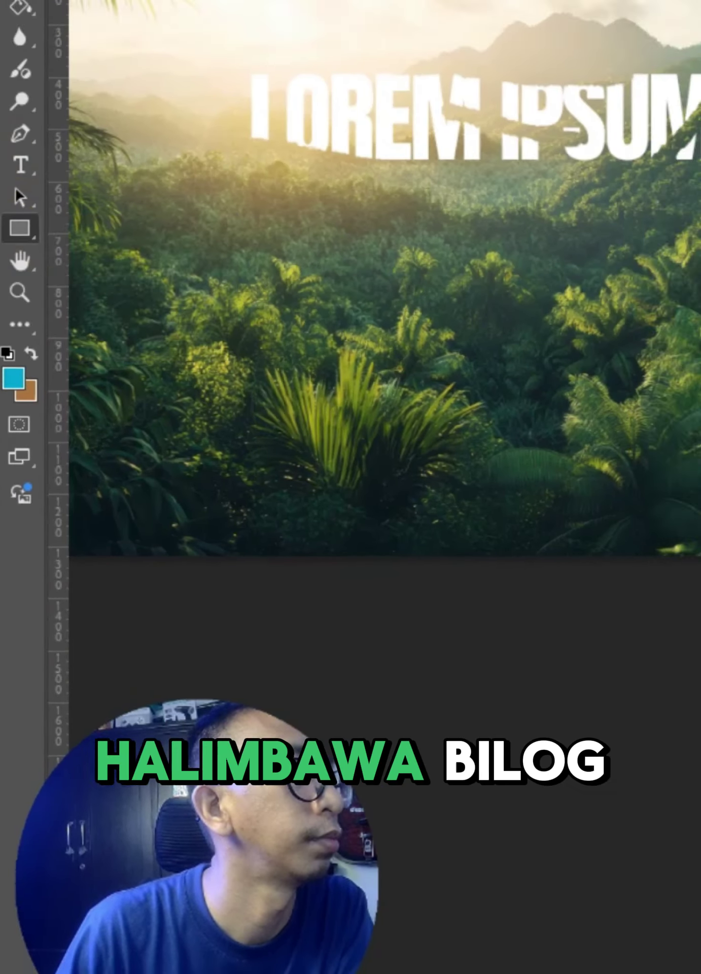
pyautogui.click(612, 646)
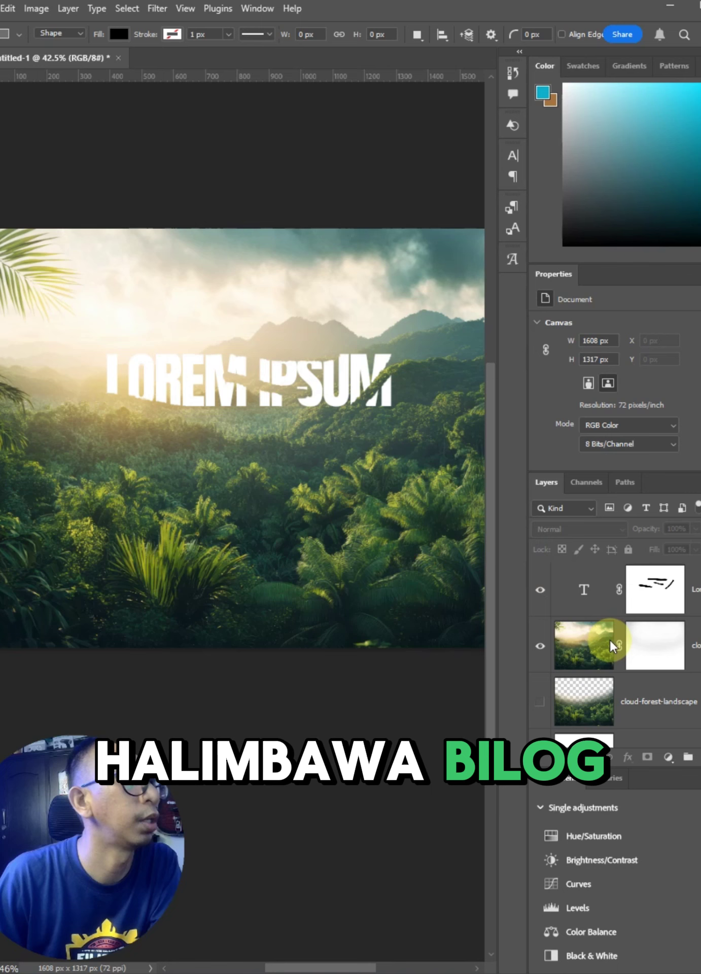
pyautogui.click(584, 646)
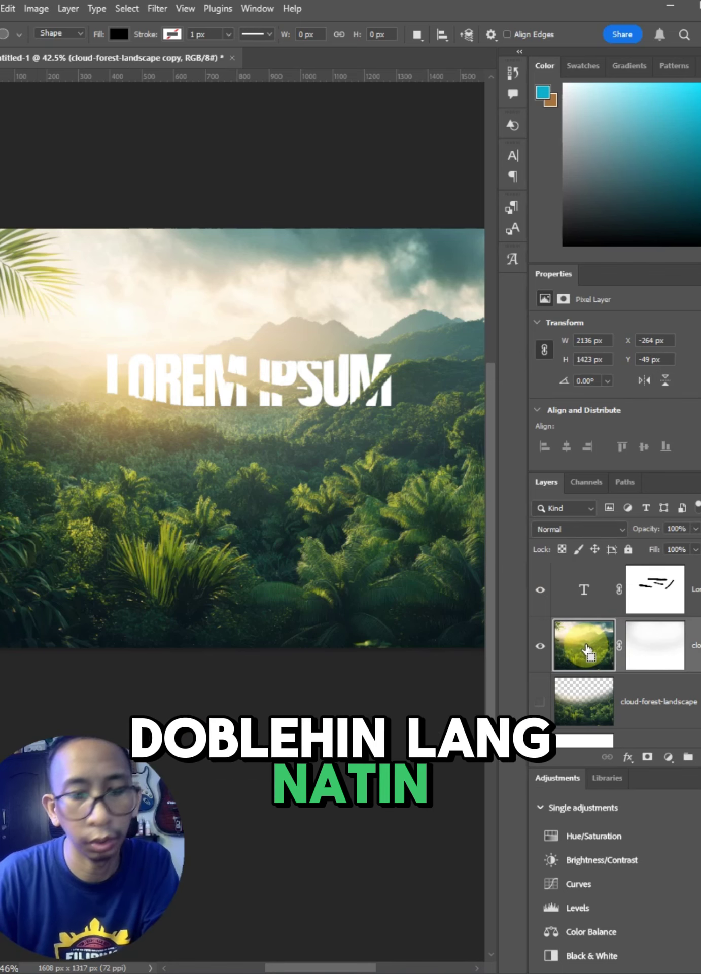
pyautogui.hotkey('ctrl', 'j')
pyautogui.moveTo(201, 506); pyautogui.dragTo(295, 615)
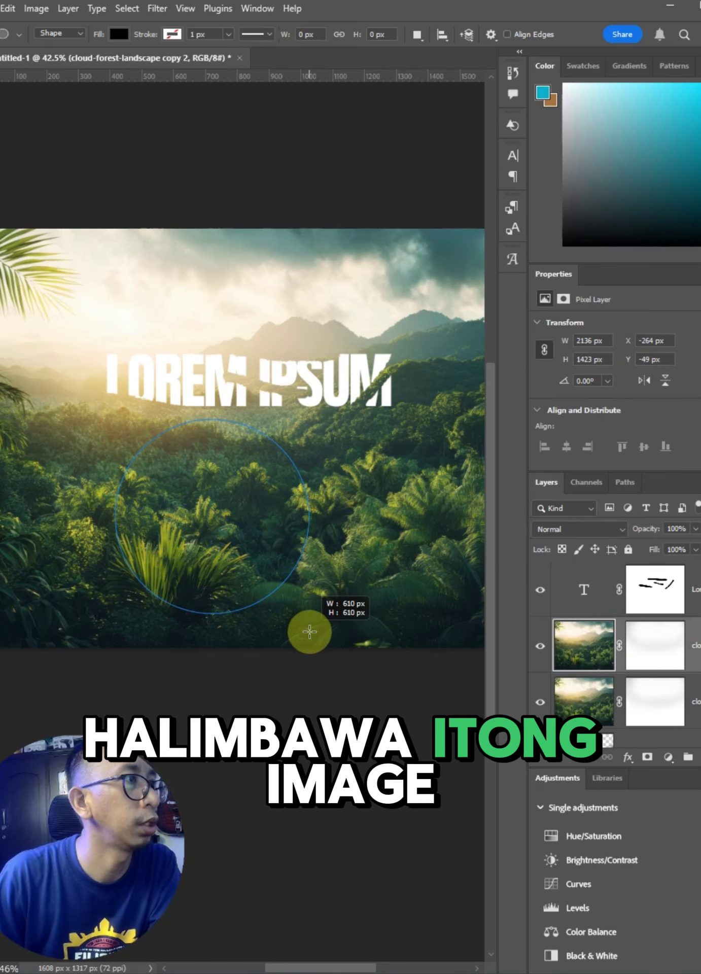
pyautogui.moveTo(228, 540); pyautogui.dragTo(233, 527)
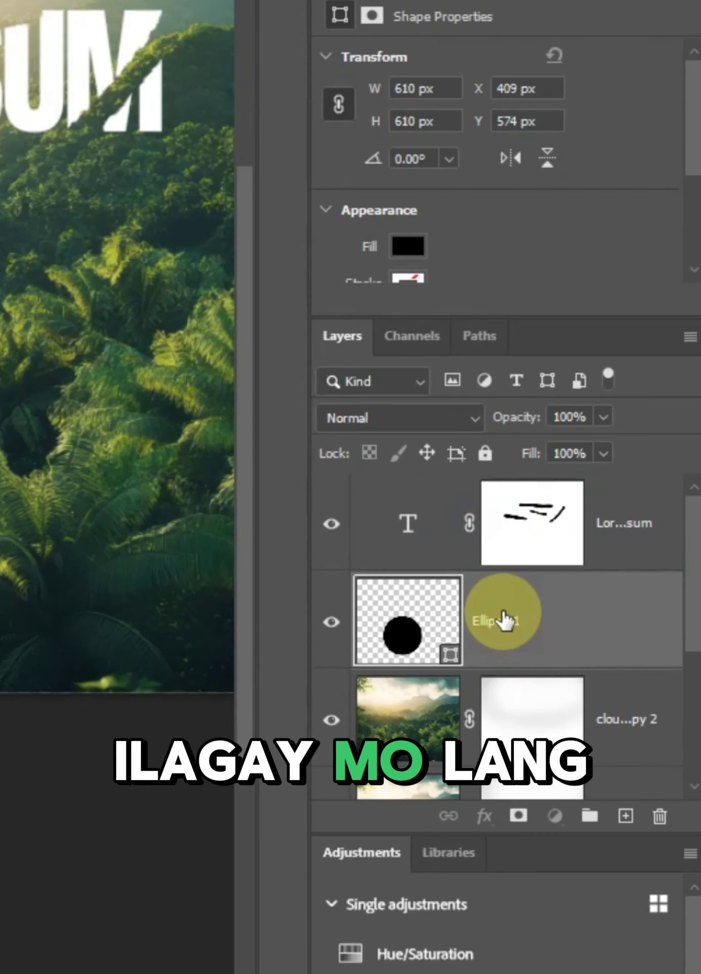
# Place the circle's layer beneath cloud-forest-landscape copy 2 and clip that image to the circle
pyautogui.moveTo(503, 613); pyautogui.dragTo(500, 733)
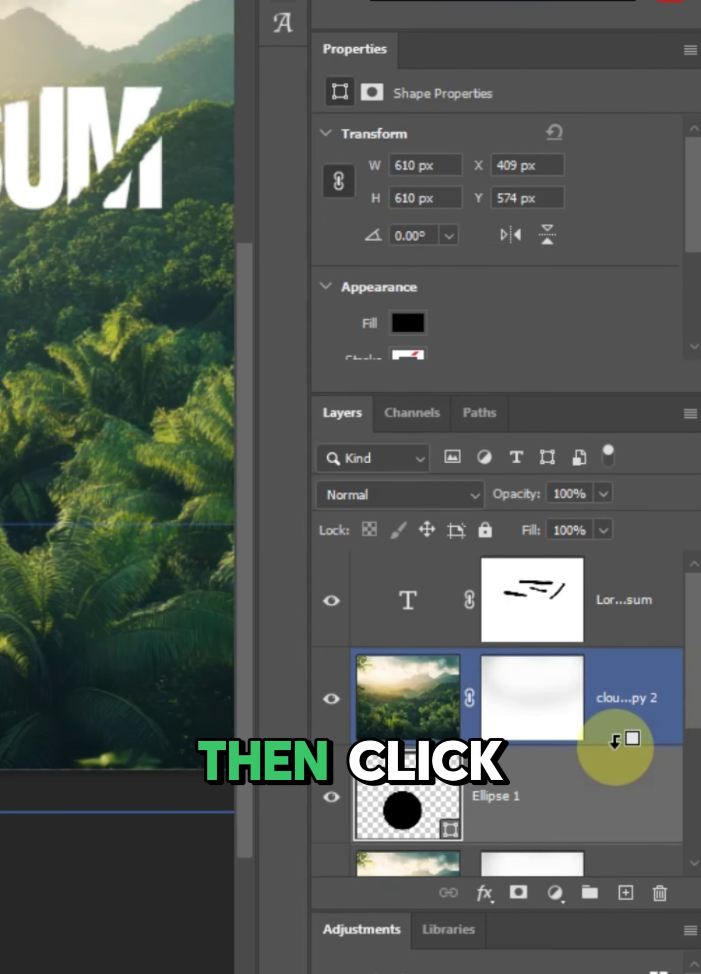
pyautogui.keyDown('alt'); pyautogui.click(618, 742); pyautogui.keyUp('alt')
# Hide the cloud-forest-landscape copy and Lorem Ipsum layers so that only the clipped circle shows on the white background
pyautogui.scroll(-3, 618, 742)
pyautogui.click(407, 630)
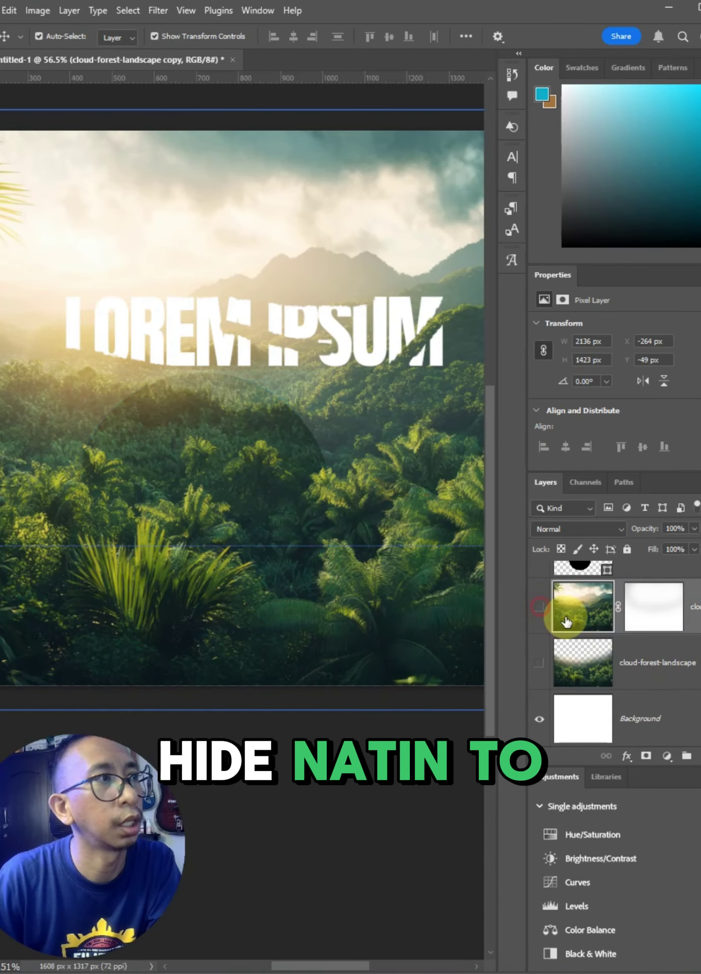
pyautogui.scroll(2, 650, 611)
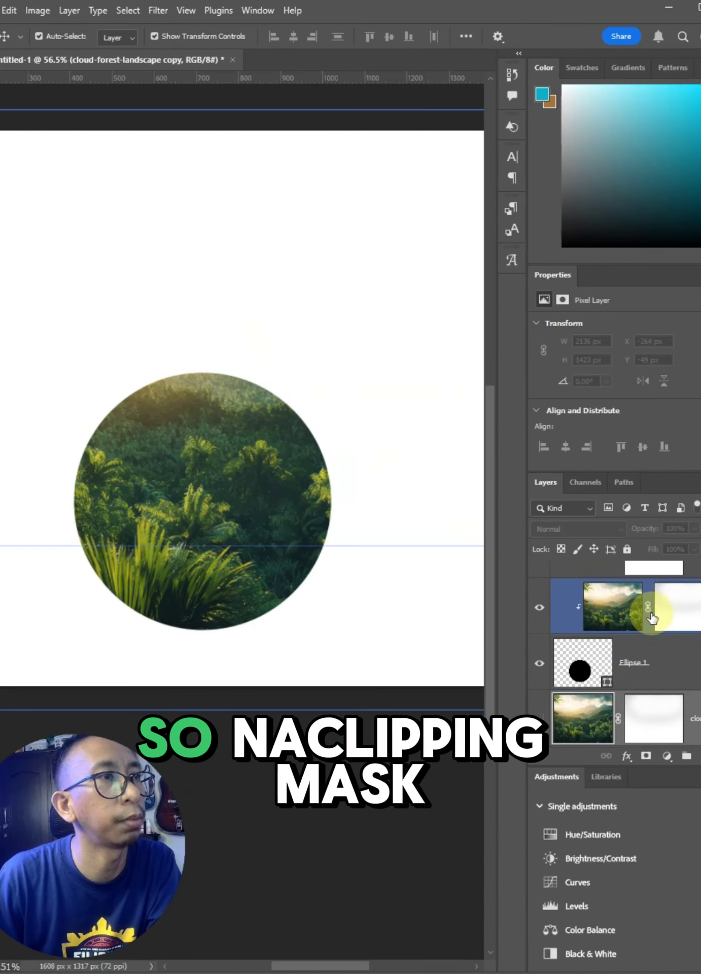
# Release cloud-forest-landscape copy 2 from its clipping mask and clip it to the circle again
pyautogui.click(610, 623)
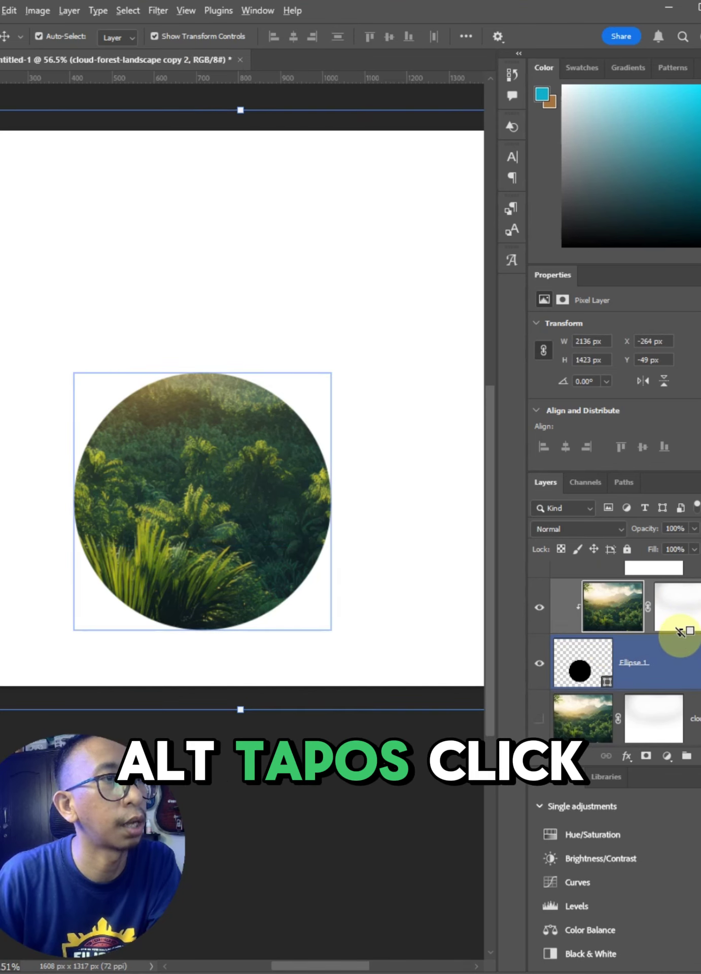
pyautogui.keyDown('alt'); pyautogui.click(680, 631); pyautogui.keyUp('alt')
pyautogui.keyDown('alt'); pyautogui.click(660, 631); pyautogui.keyUp('alt')
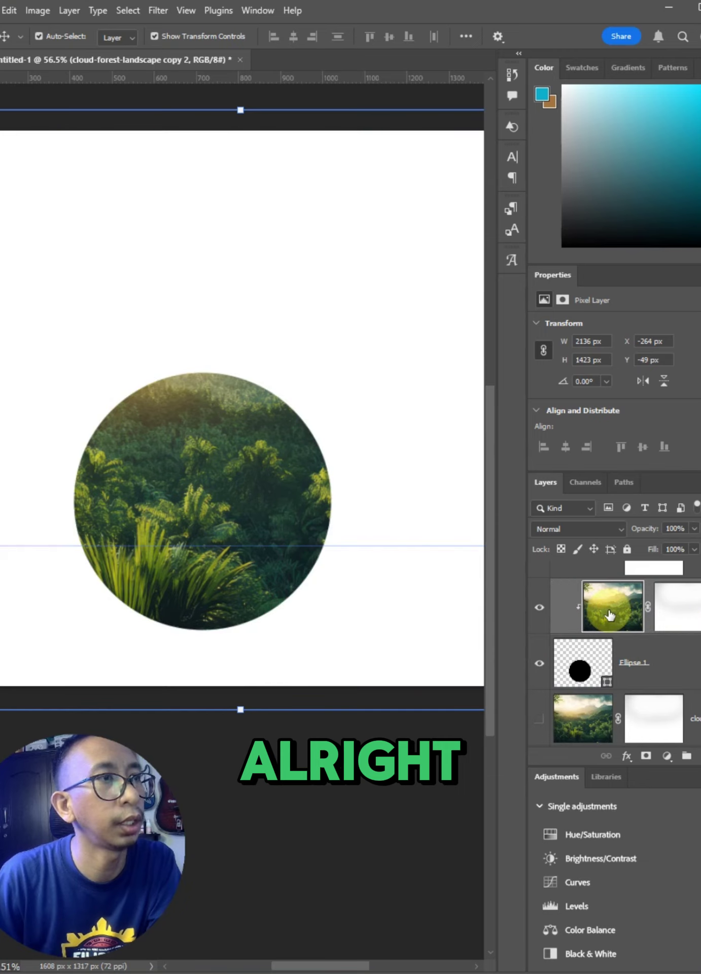
# Try to free-transform the clipped forest image inside the circle from its upper edge
pyautogui.scroll(-3, 218, 253)
pyautogui.hotkey('ctrl', 't')
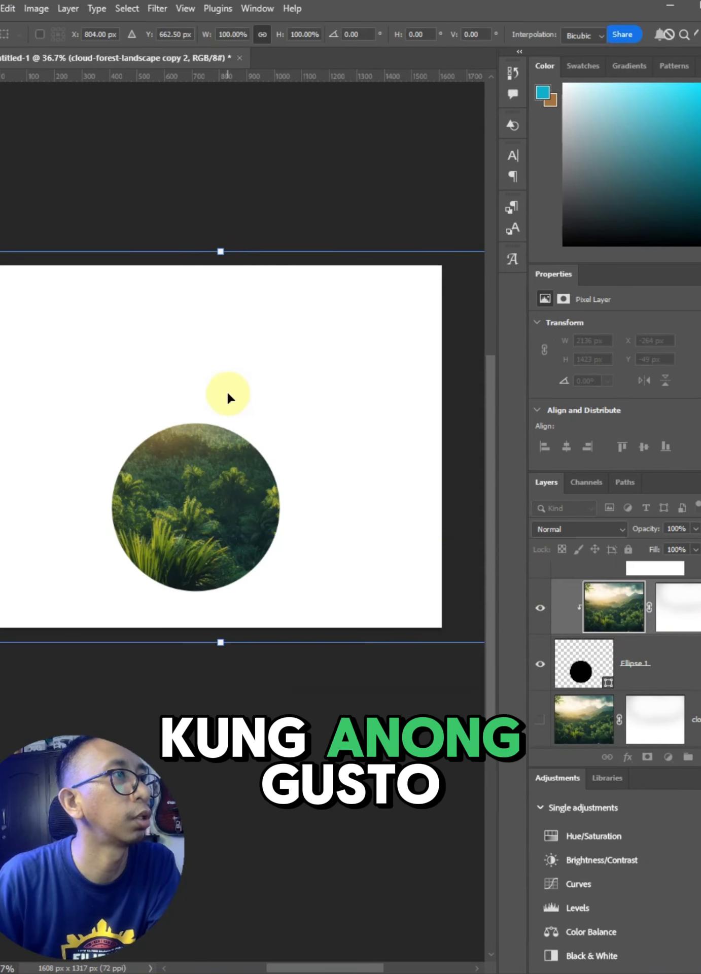
pyautogui.moveTo(224, 252); pyautogui.dragTo(224, 396)
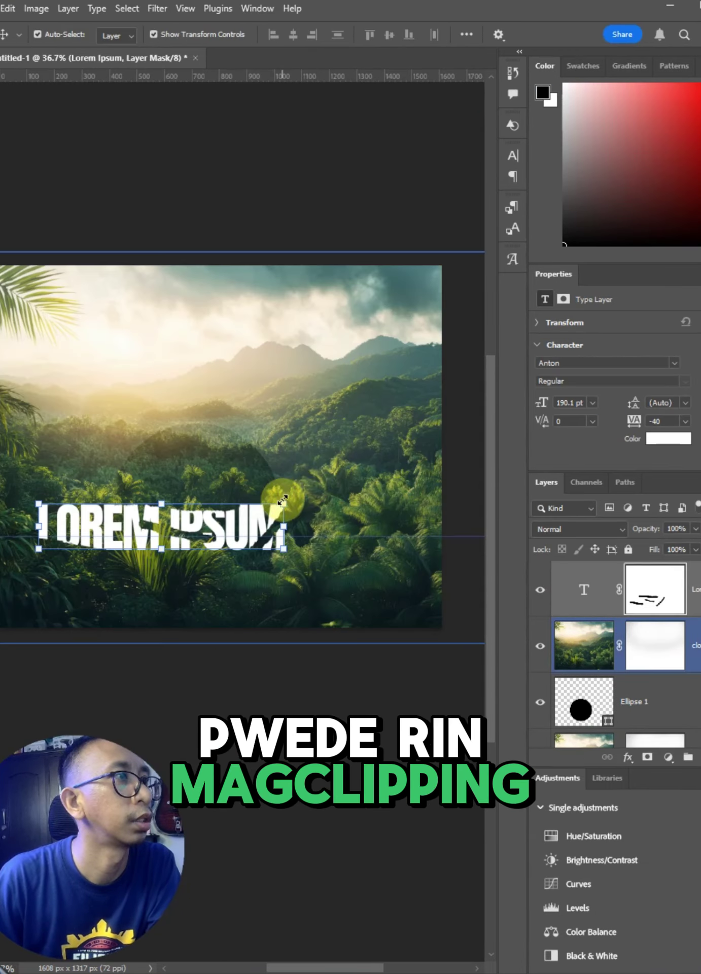
# Enlarge the Lorem Ipsum text to about 291 pt and clip cloud-forest-landscape copy 2, placed directly above it, to the text
pyautogui.moveTo(375, 450); pyautogui.dragTo(408, 439)
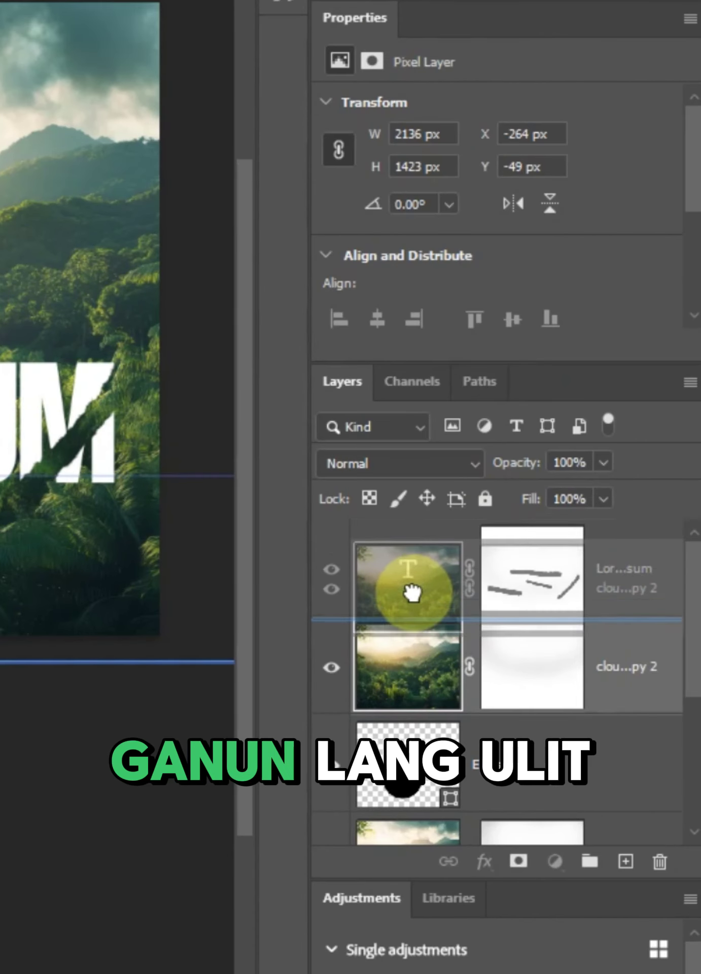
pyautogui.moveTo(578, 599); pyautogui.dragTo(585, 581)
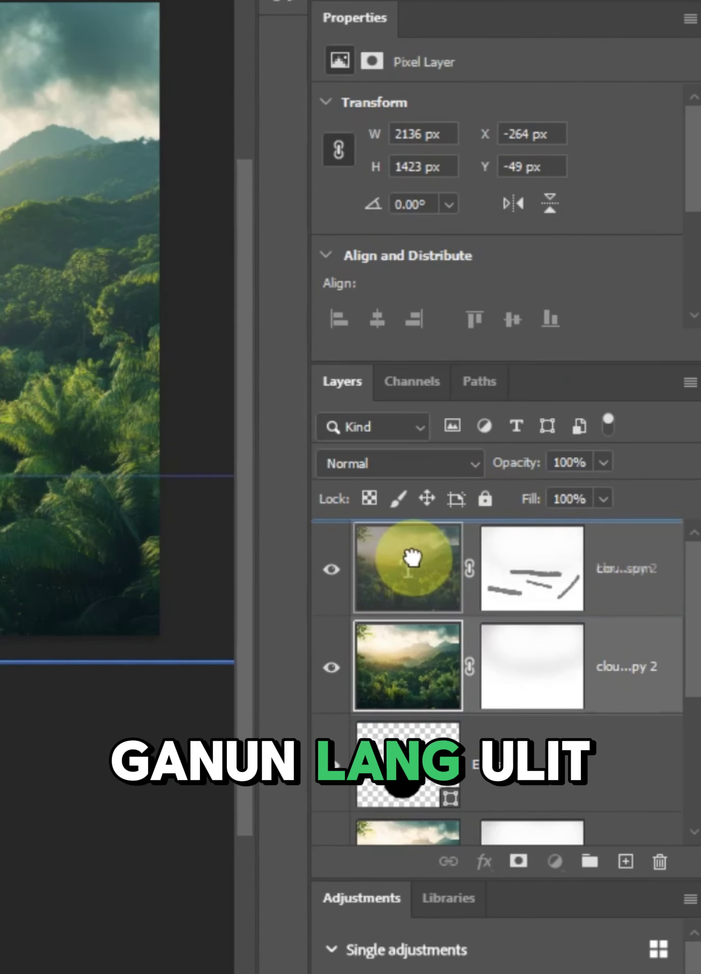
pyautogui.moveTo(412, 558); pyautogui.dragTo(411, 561)
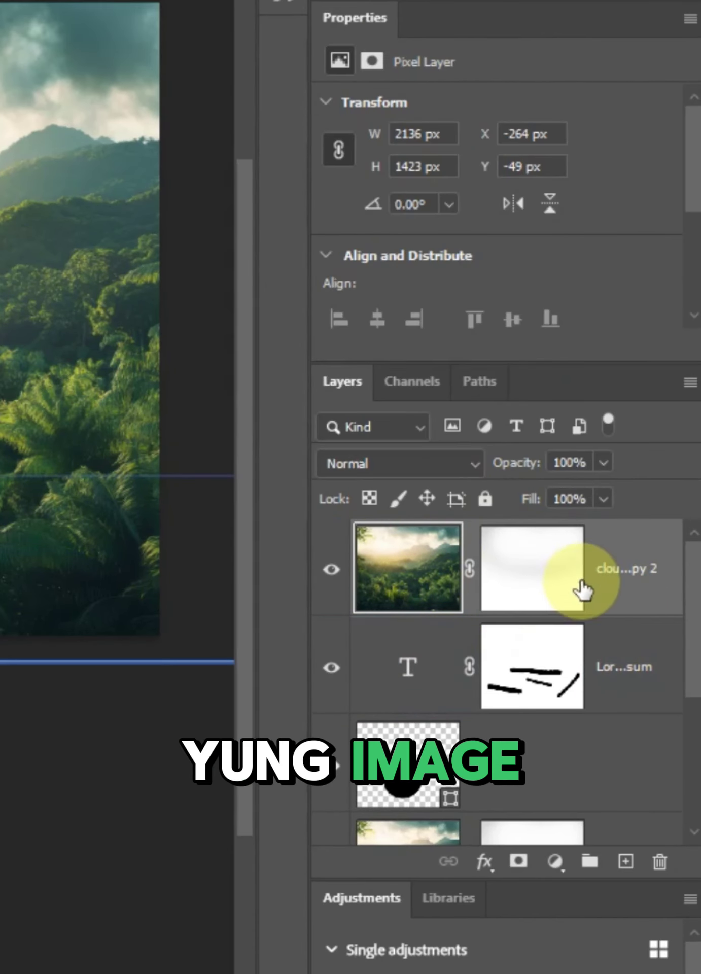
pyautogui.keyDown('alt'); pyautogui.click(585, 611); pyautogui.keyUp('alt')
# Show the cloud-forest-landscape copy layer as the backdrop and hide the Ellipse 1 layer
pyautogui.scroll(-2, 545, 648)
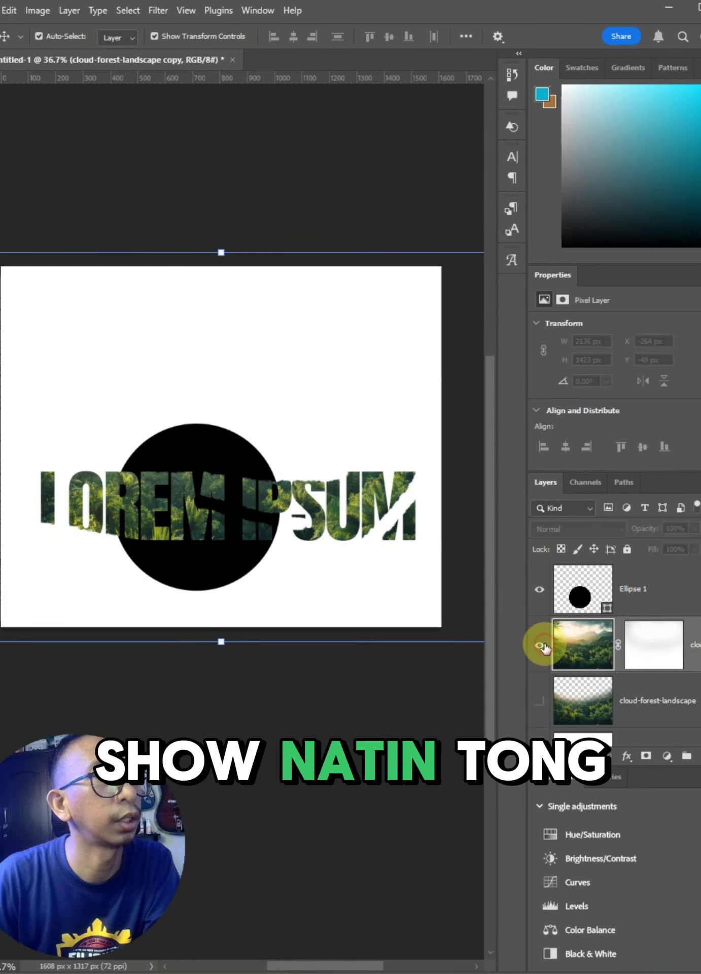
pyautogui.click(544, 648)
pyautogui.click(585, 590)
pyautogui.click(540, 590)
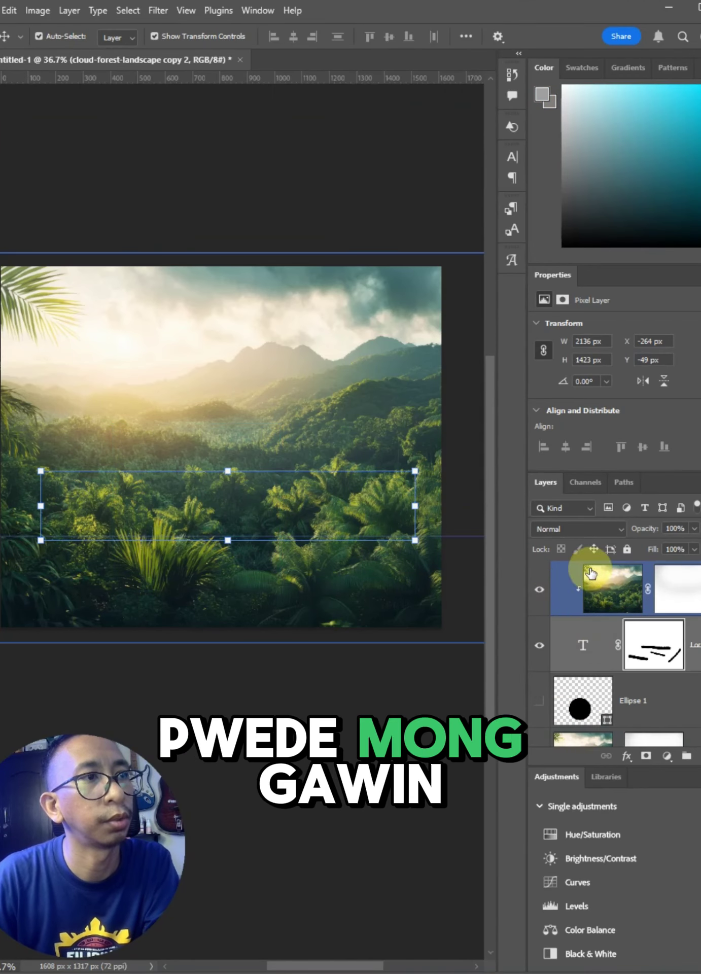
# Convert the cloud-forest-landscape copy layer behind the text to black and white
pyautogui.click(604, 662)
pyautogui.scroll(-2, 591, 647)
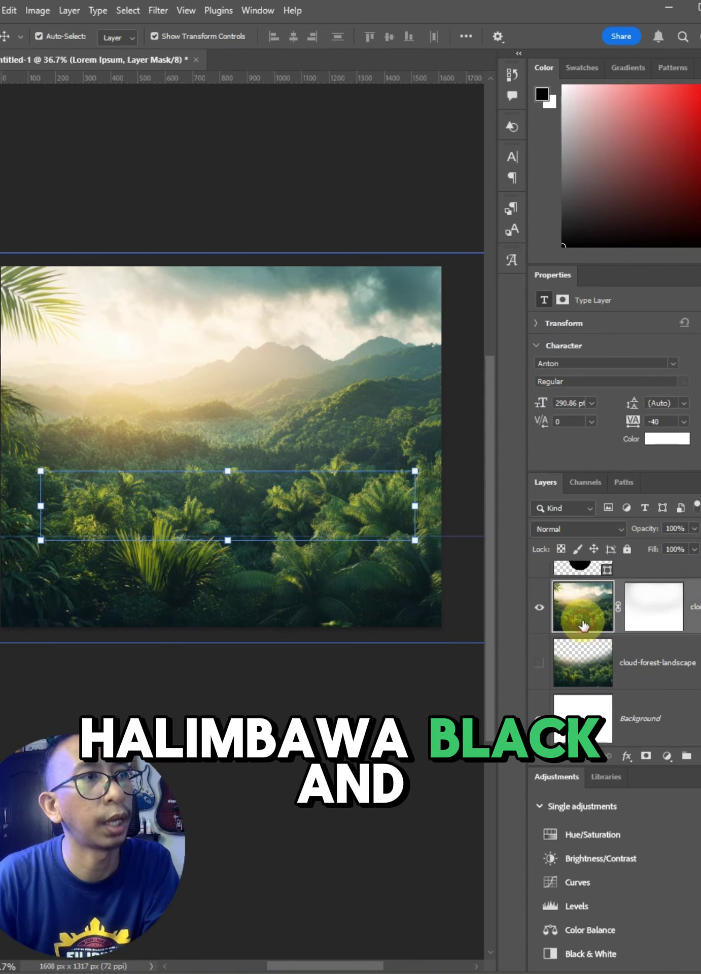
pyautogui.click(583, 625)
pyautogui.hotkey('ctrl', 'alt', 'shift', 'b')
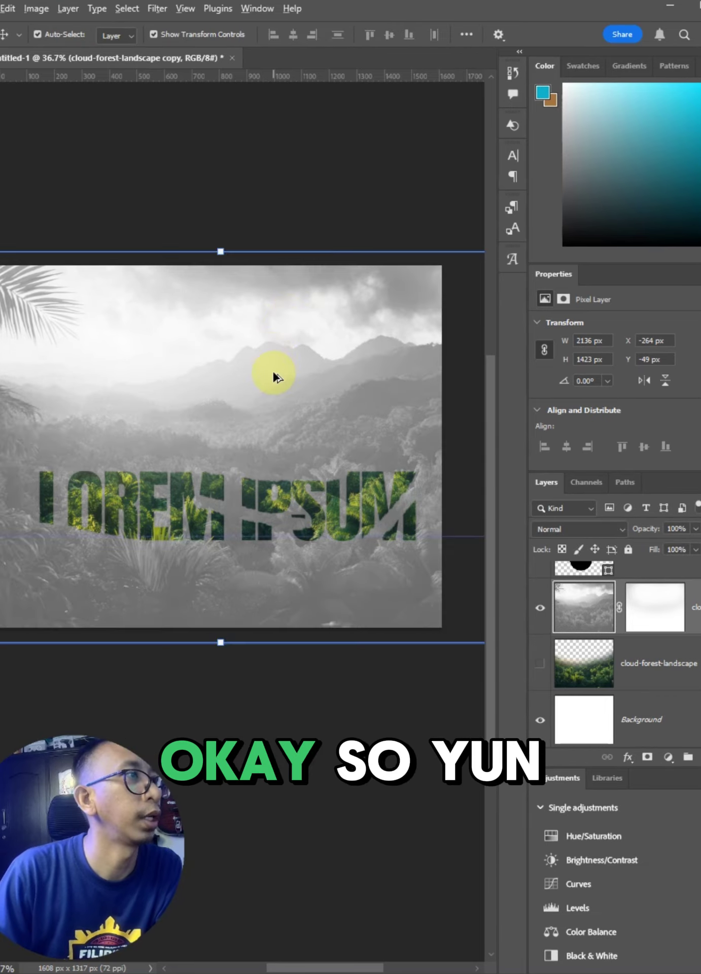
pyautogui.scroll(-2, 274, 374)
pyautogui.scroll(3, 264, 361)
pyautogui.click(349, 202)
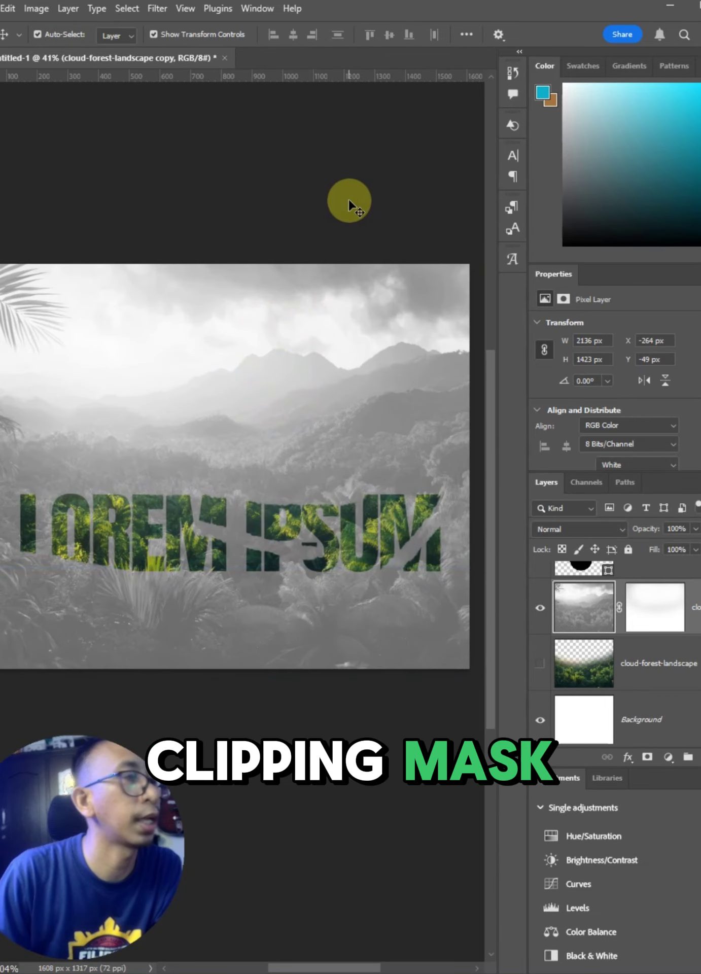